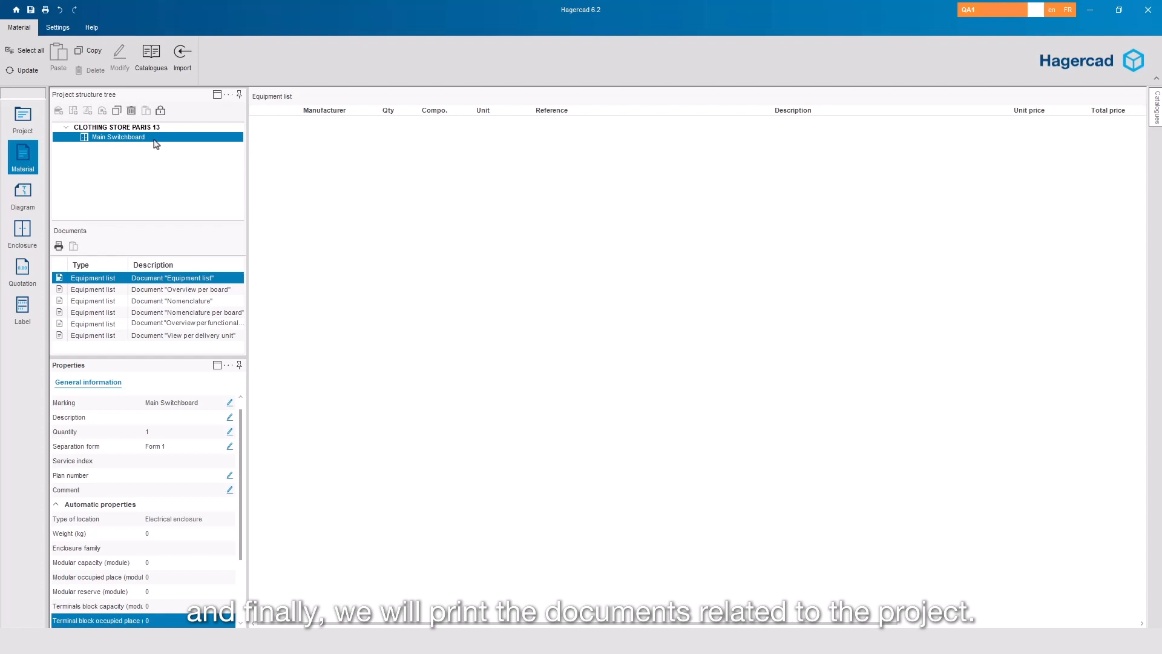
Create an assisted single line diagram for the Main Switchboard and show its diagram table
click(24, 200)
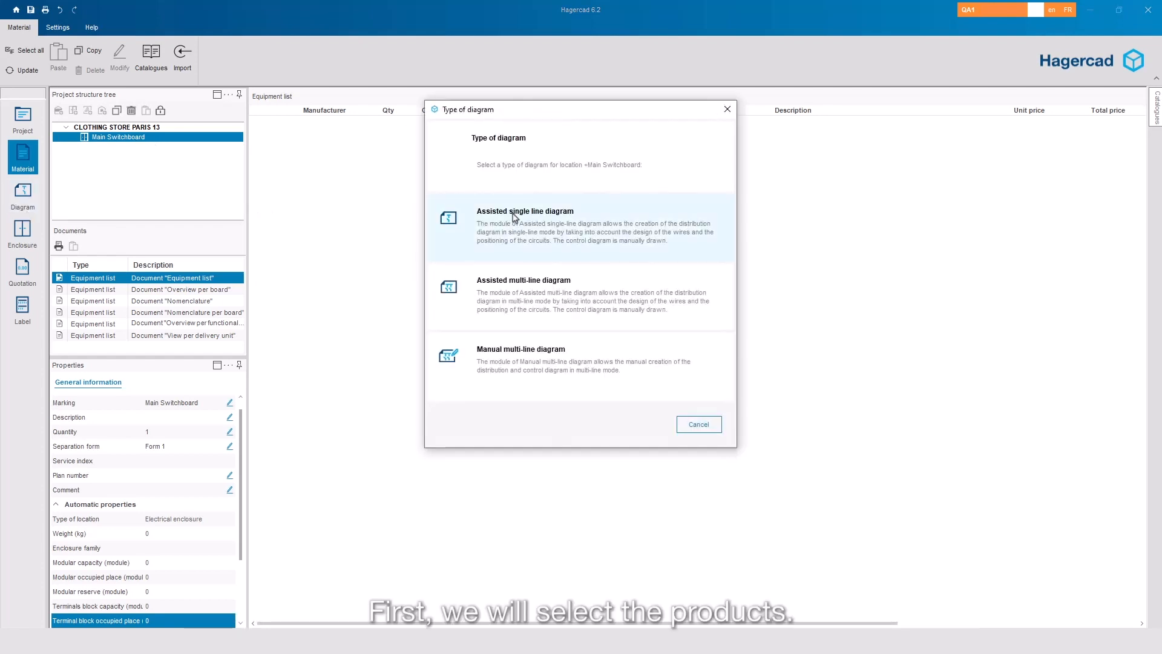
click(514, 217)
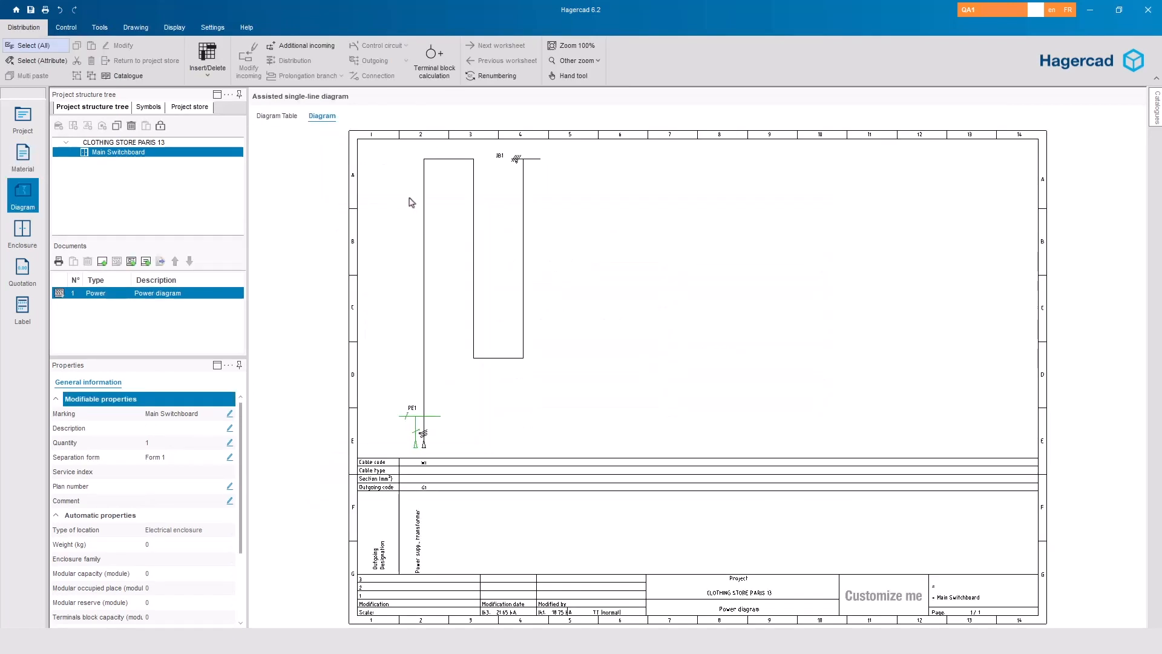
click(272, 116)
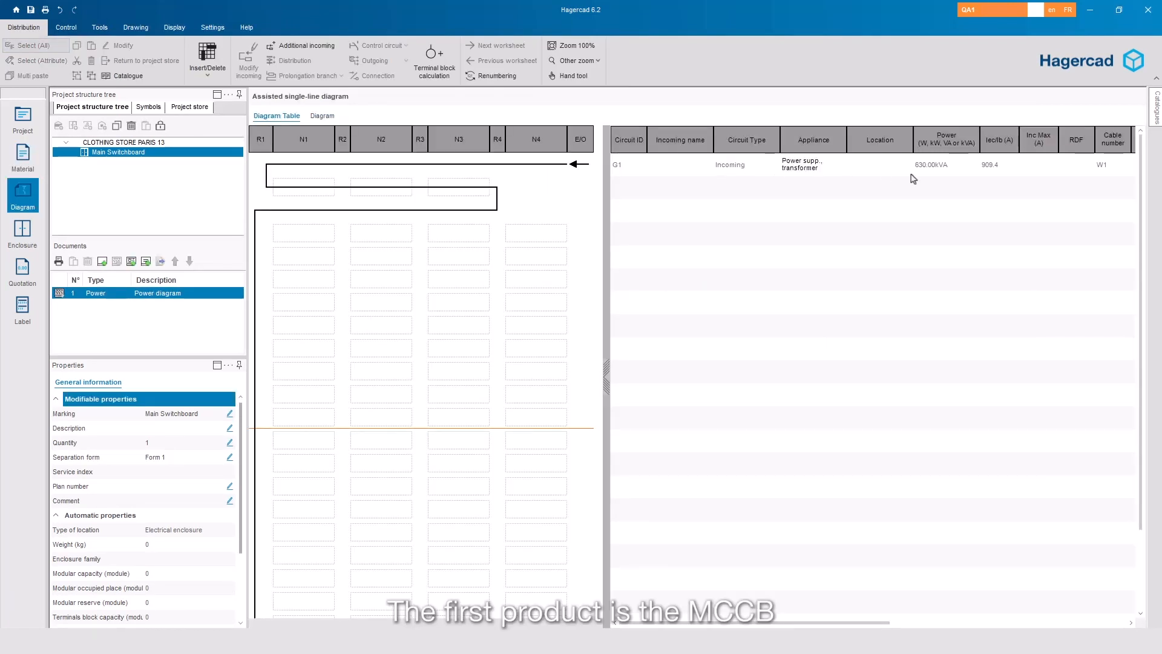
Search the Hager guide catalogue for "mccb" and choose the MCCB category under Protection / power cut-off
click(1154, 107)
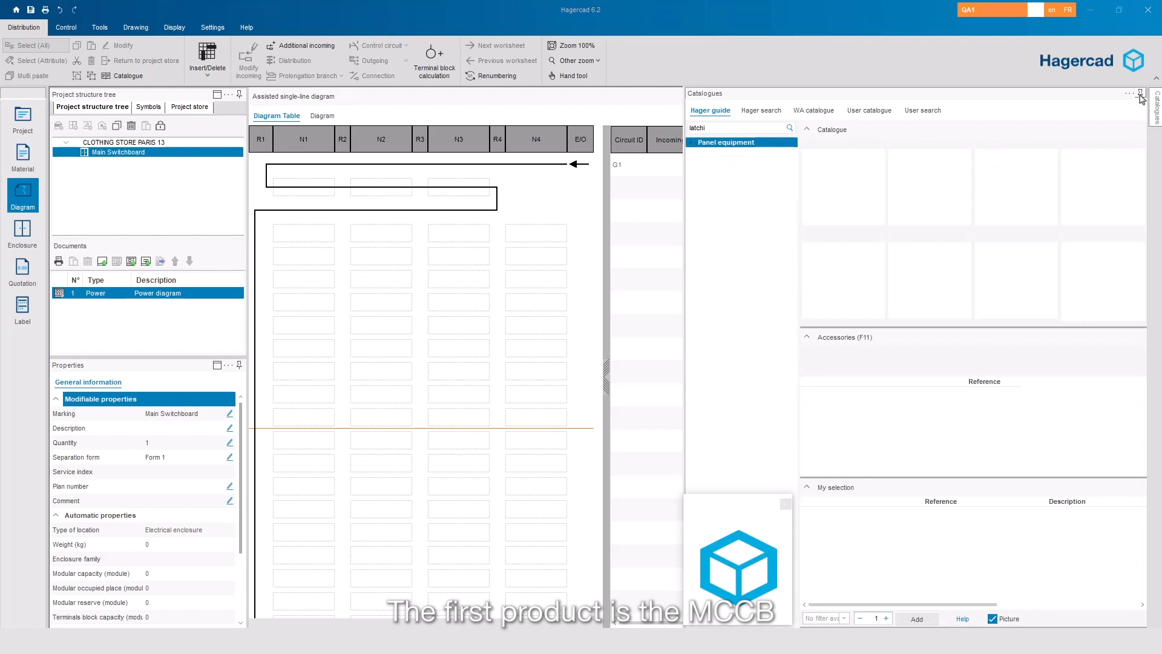
double_click(729, 130)
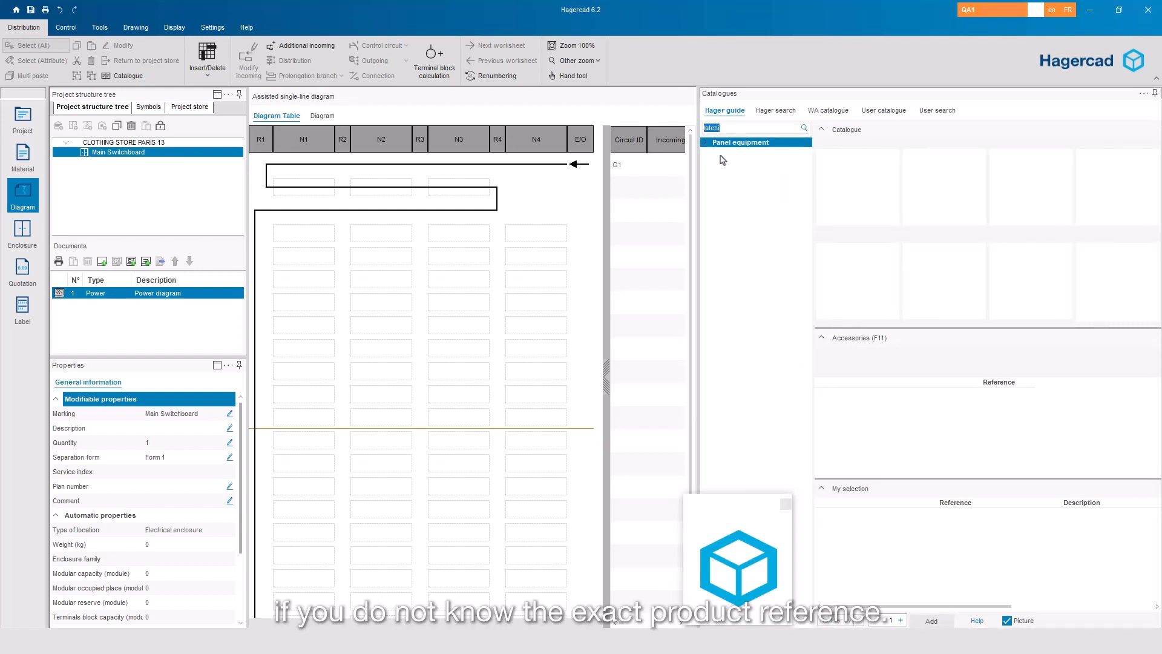
text(mccb)
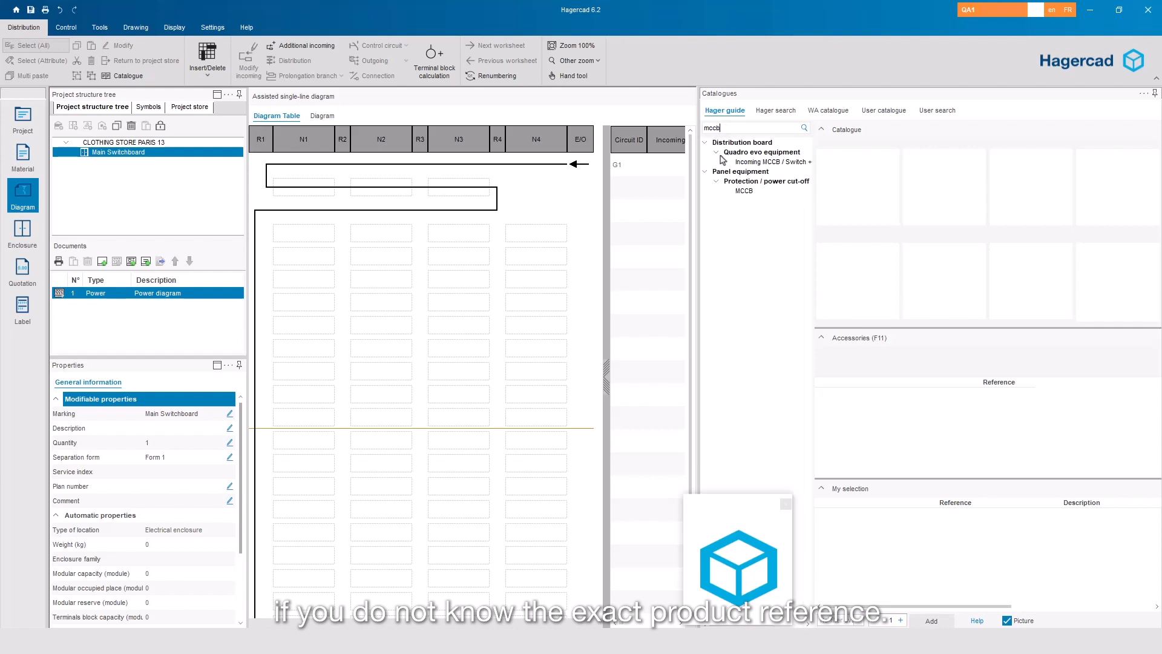
click(744, 191)
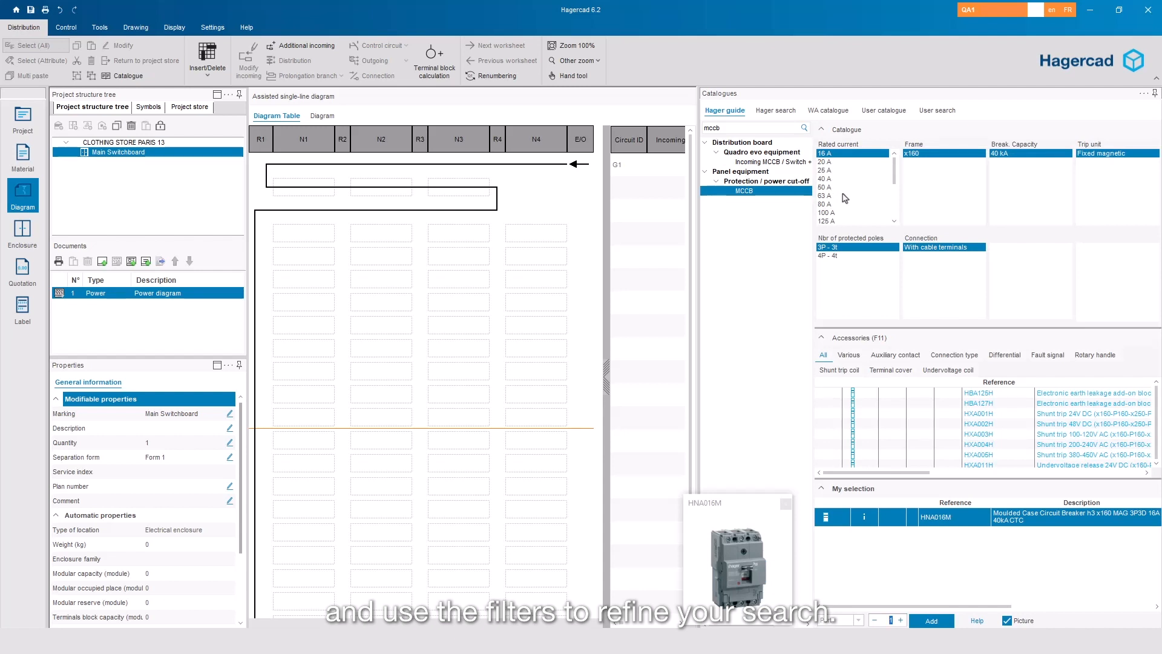
Filter the MCCBs to 100 A rated current, x160 frame and 4P - 4t protected poles
click(833, 212)
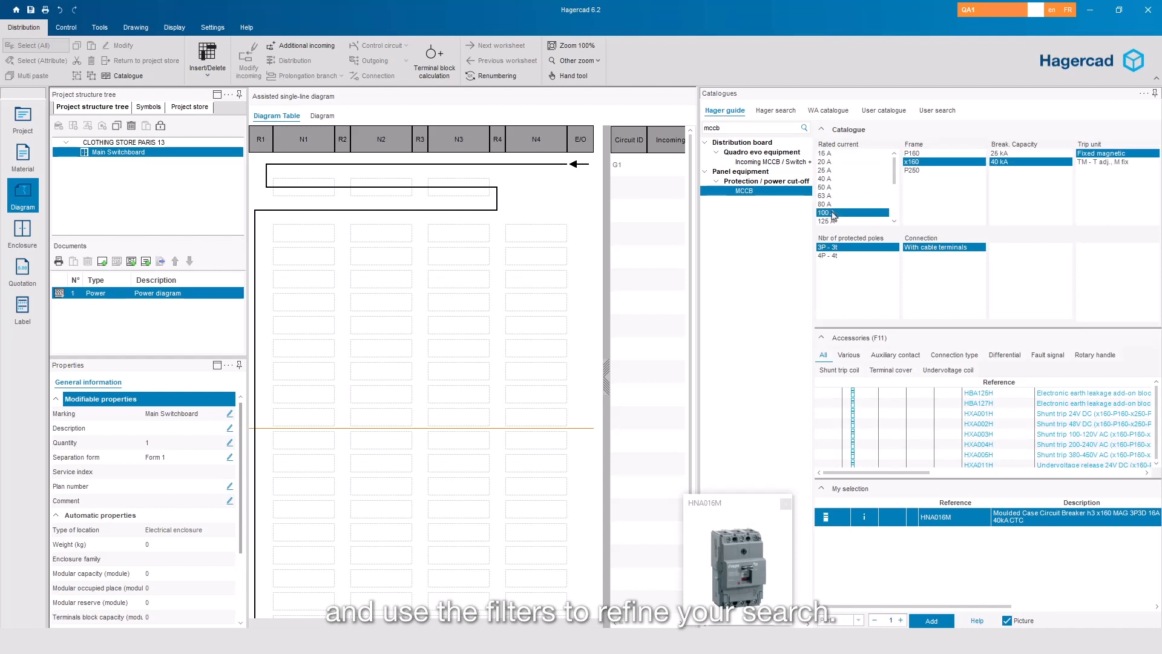
click(912, 155)
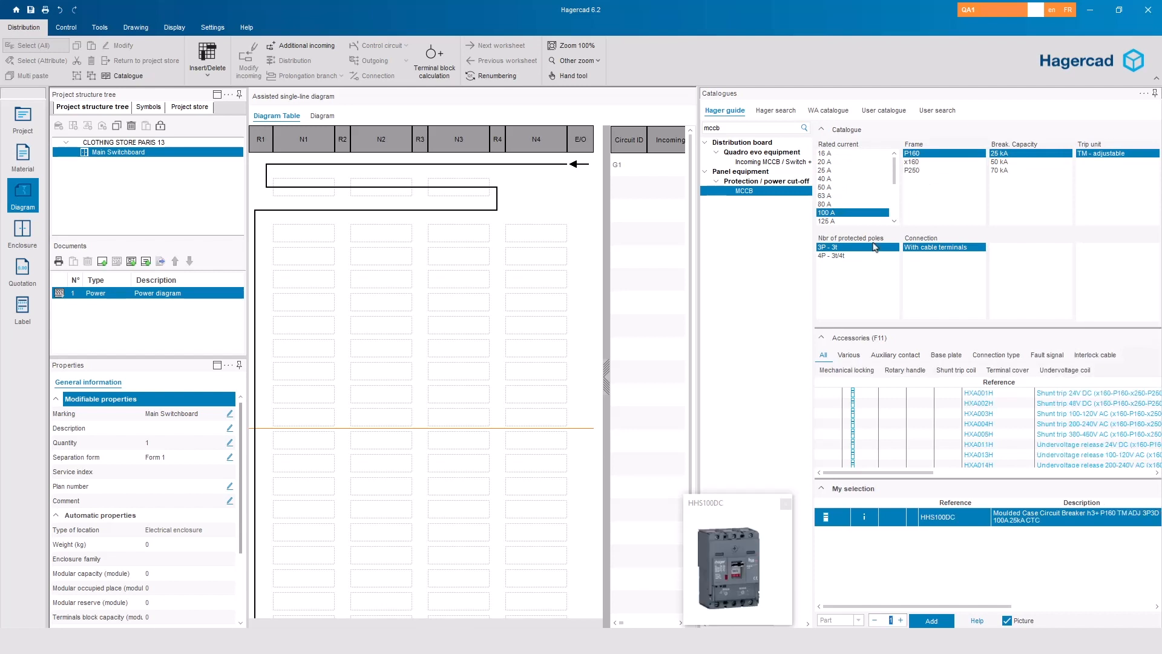
click(854, 255)
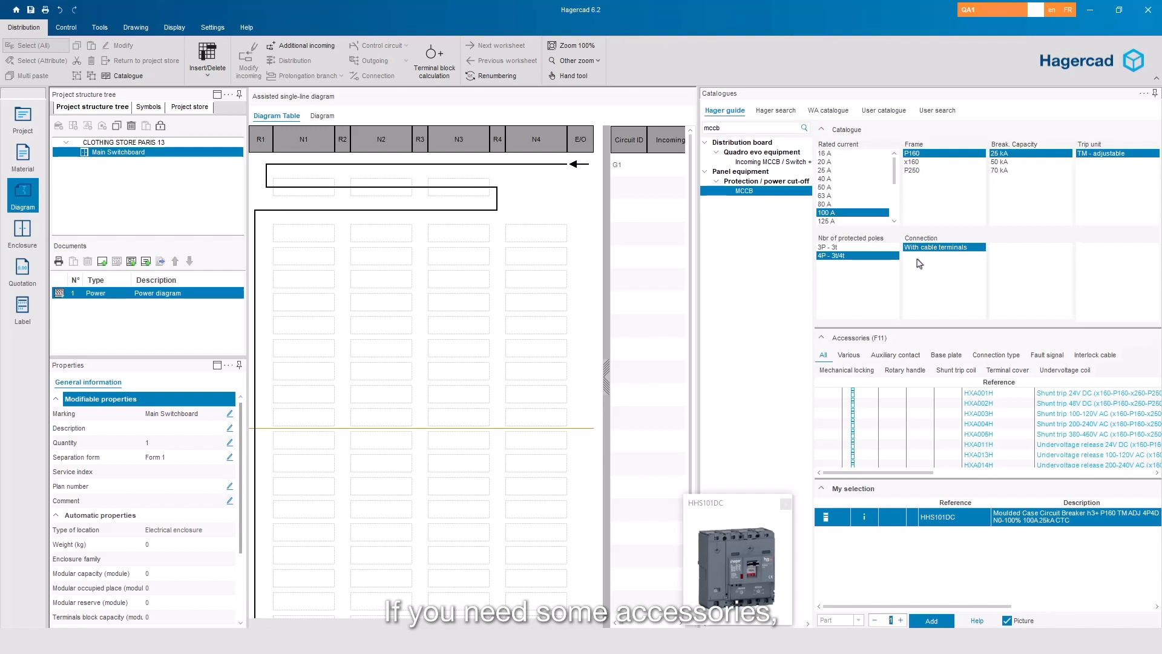
click(912, 162)
click(848, 256)
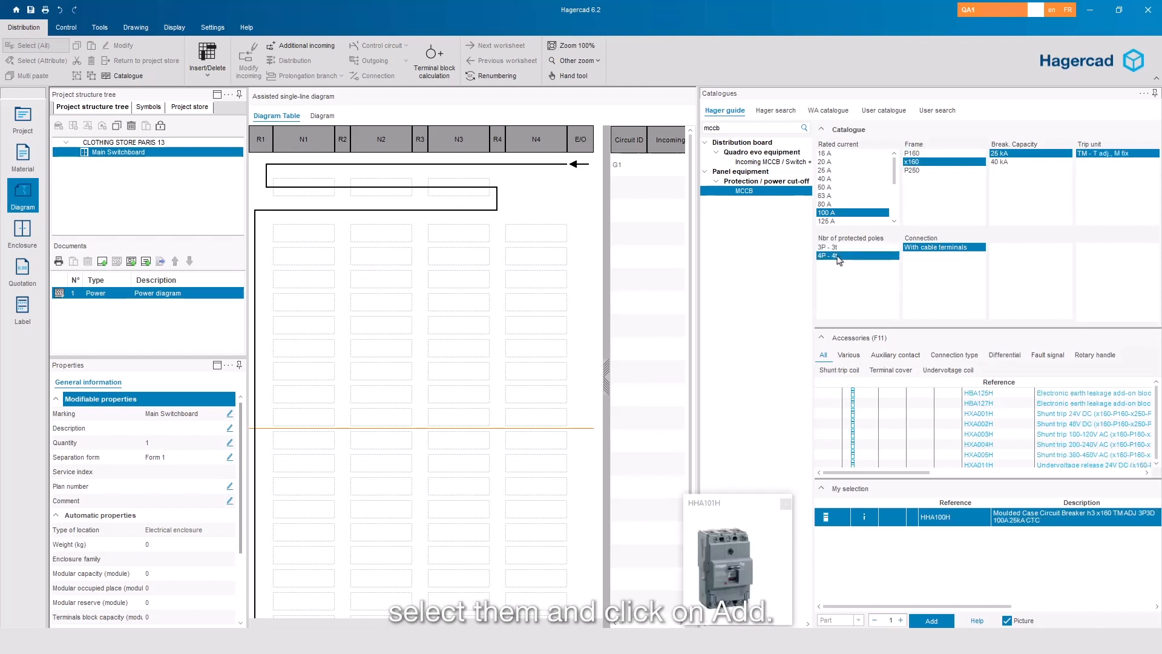
Add the HBA128H earth leakage add-on block, HXA004H 200-240V AC shunt trip and low level 1NO+1NC 125V AC auxiliary contact to the breaker selection
click(1005, 354)
click(986, 406)
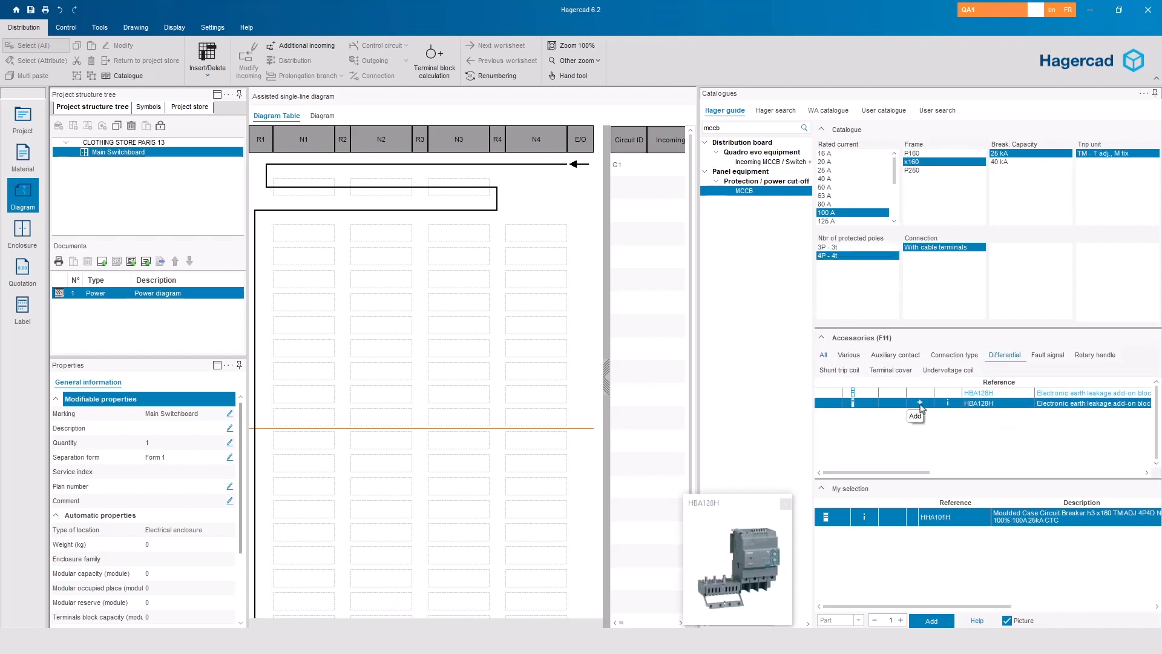
click(920, 404)
click(839, 370)
click(970, 424)
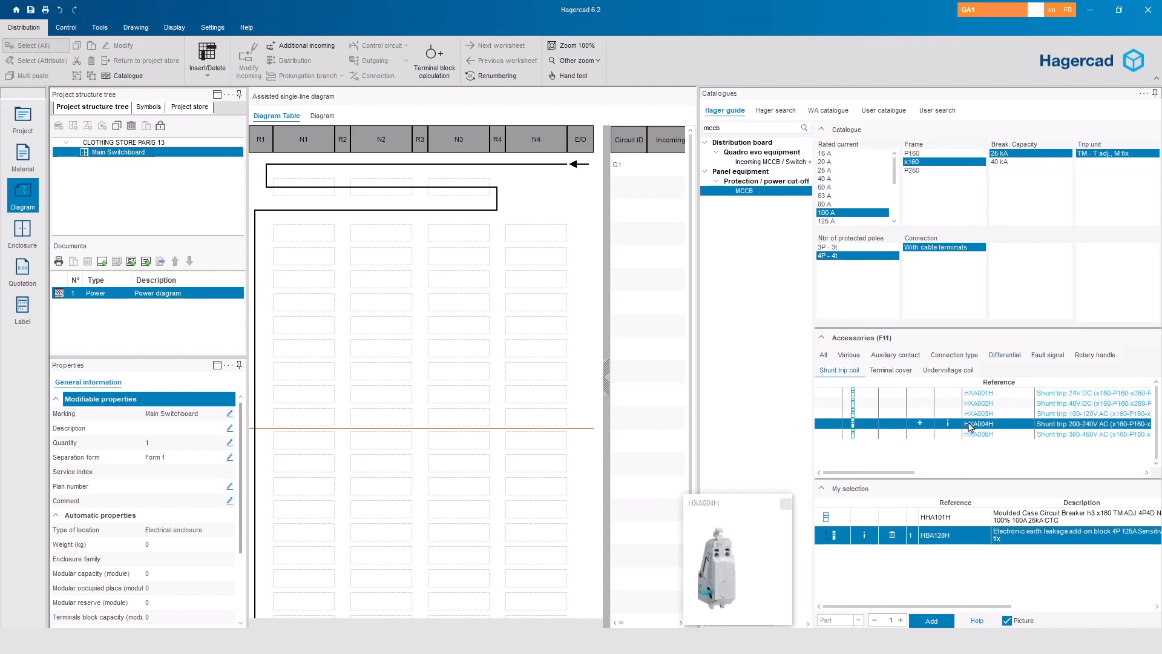
click(919, 423)
click(908, 356)
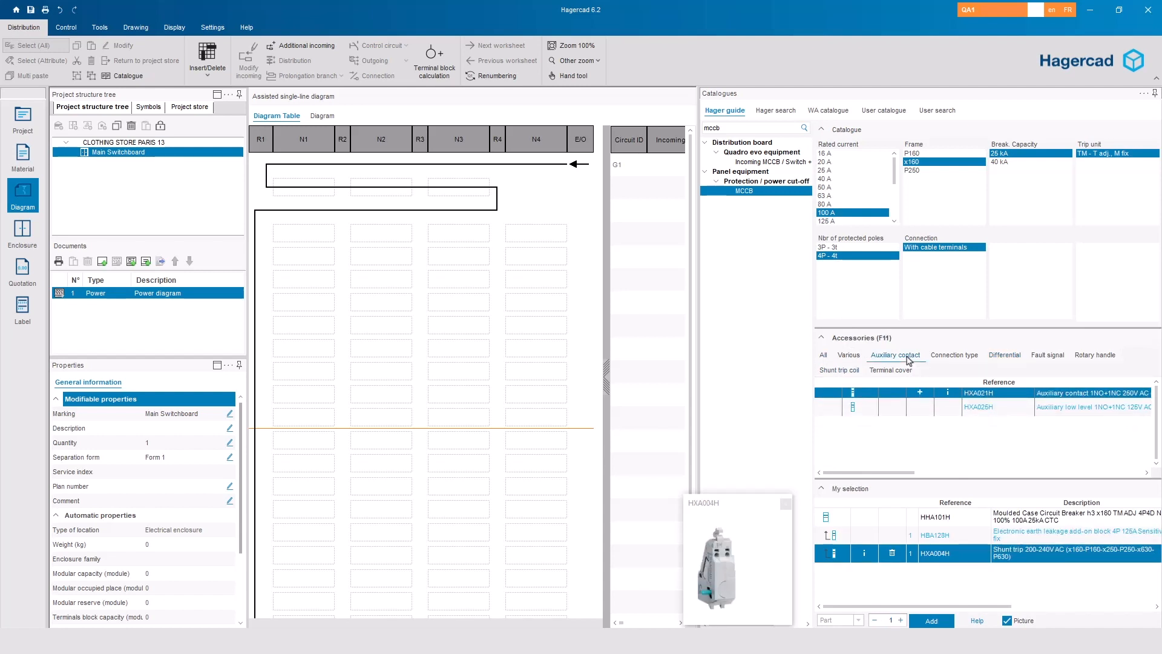
click(920, 407)
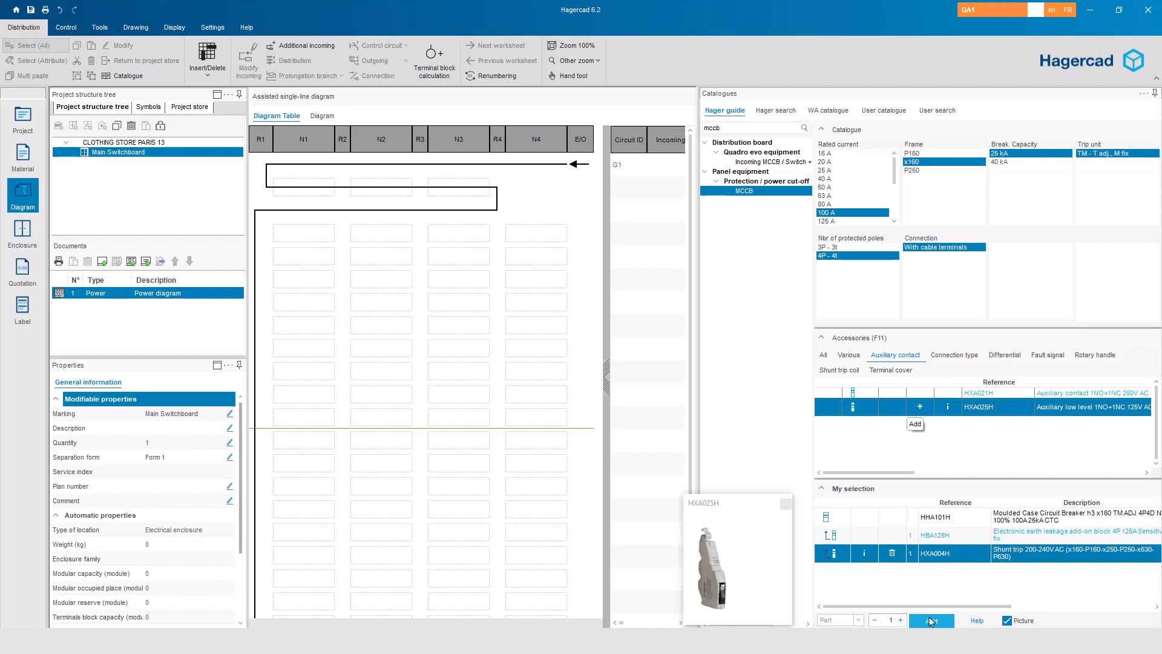
Insert the selected MCCB with its accessories into the diagram table and move it to the N1 cell of the incoming line
click(931, 622)
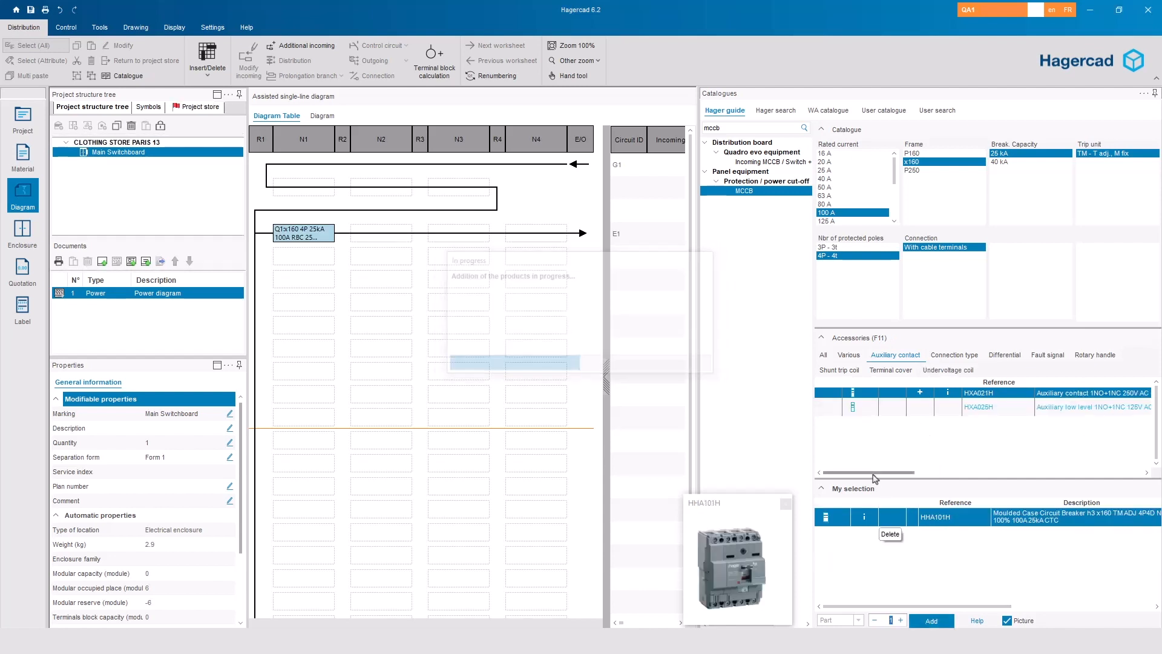
click(303, 233)
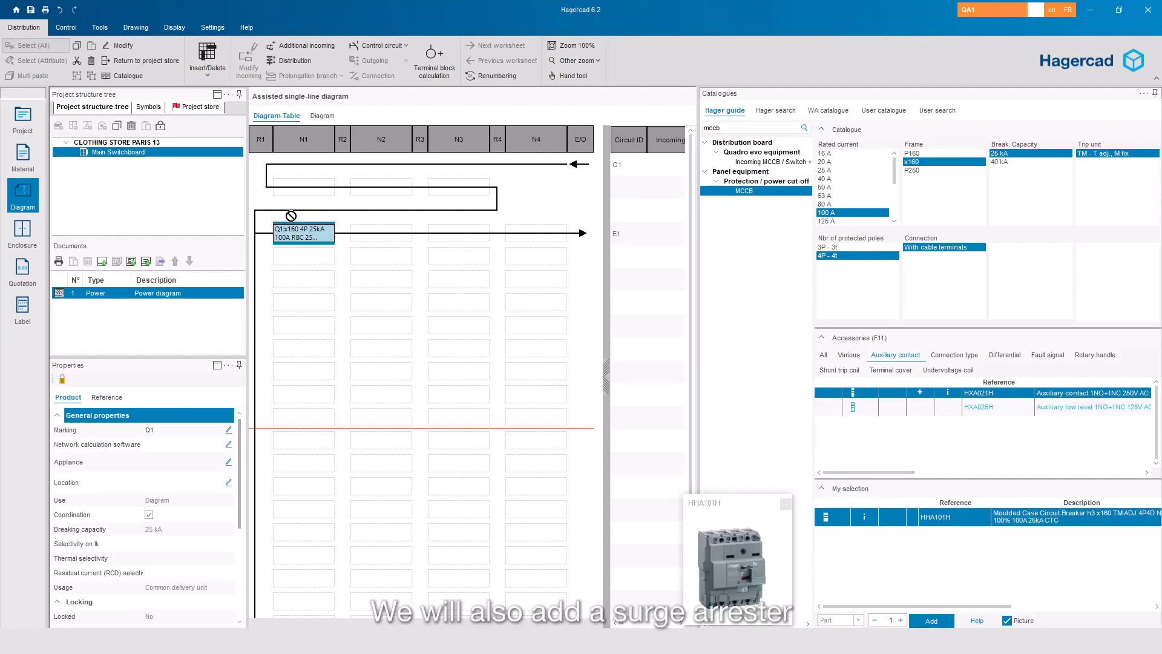
drag(293, 194, 293, 195)
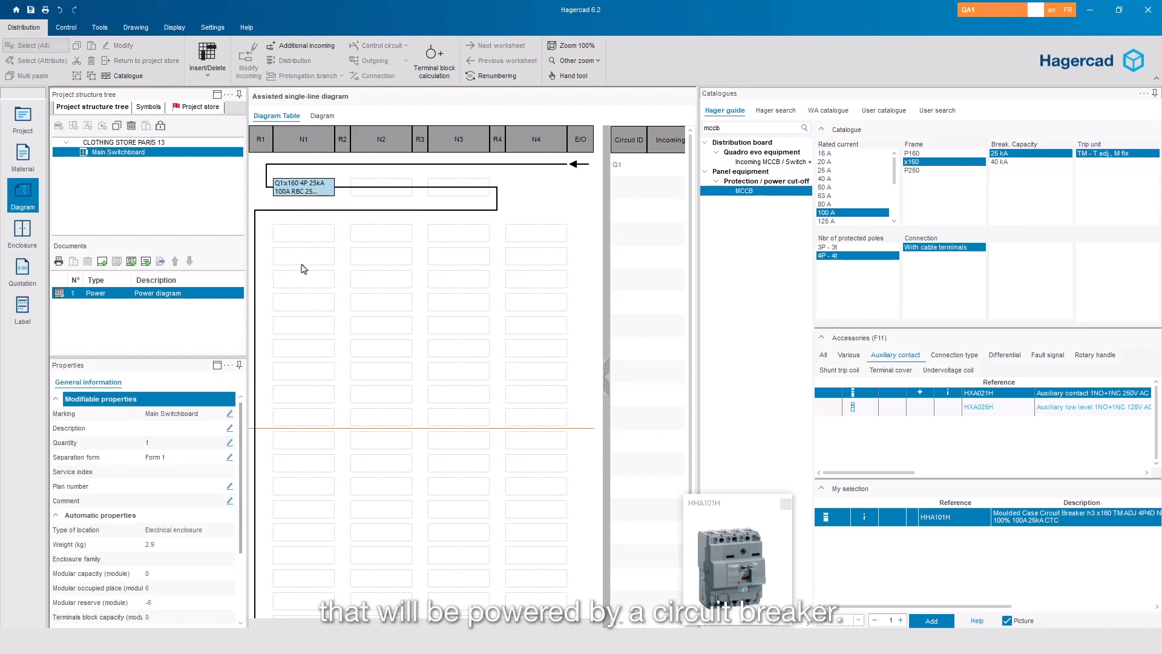
Find the MCB by reference nkn432 and insert it in the first N1 cell below the incoming line
click(299, 237)
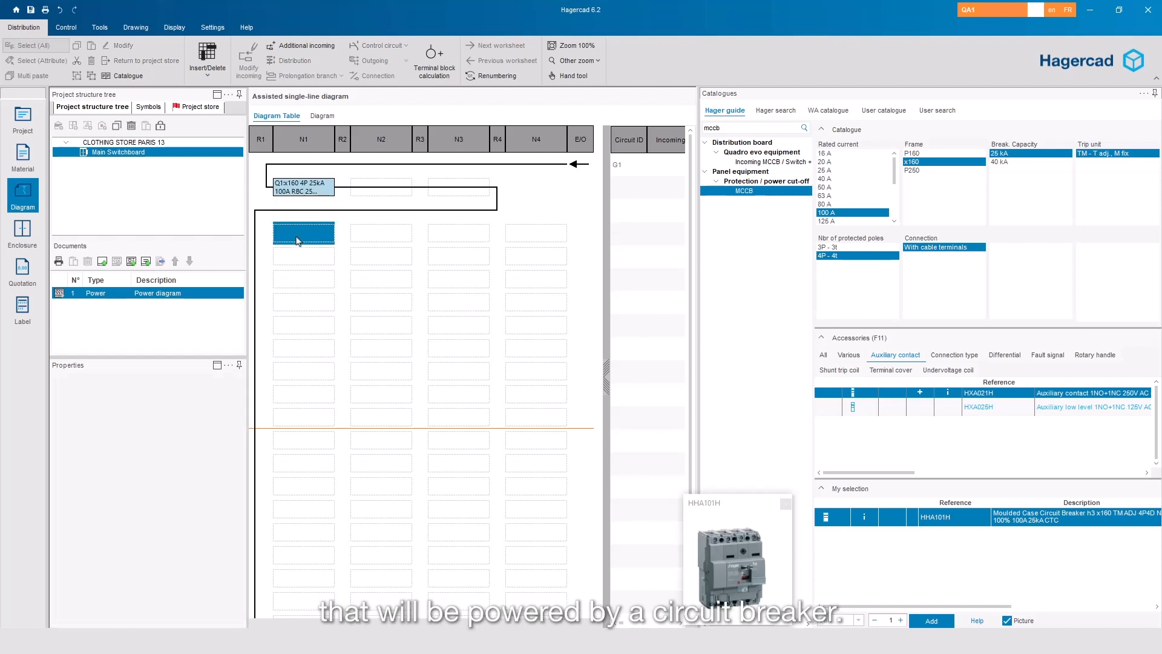
click(762, 111)
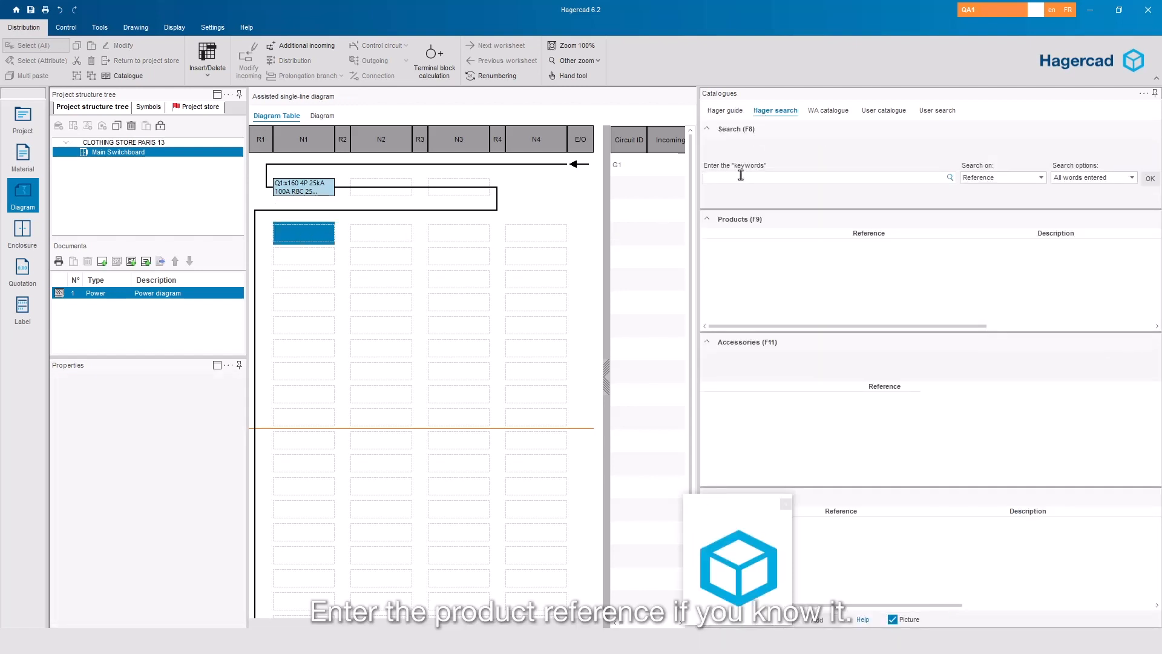
text(nk)
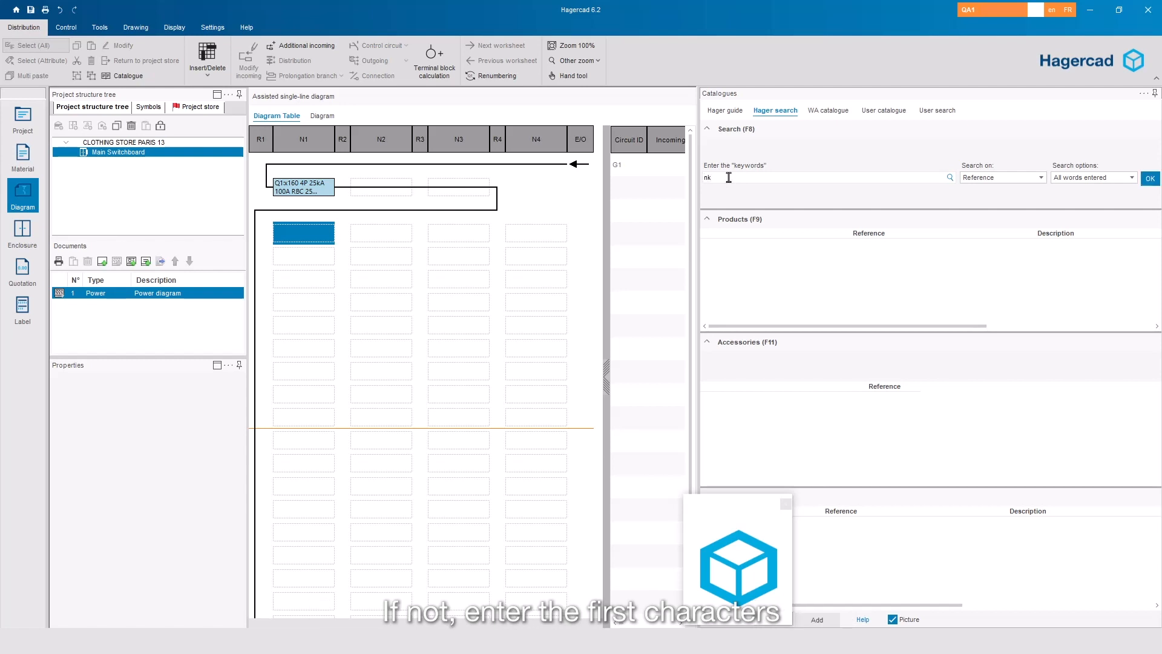
text(n432)
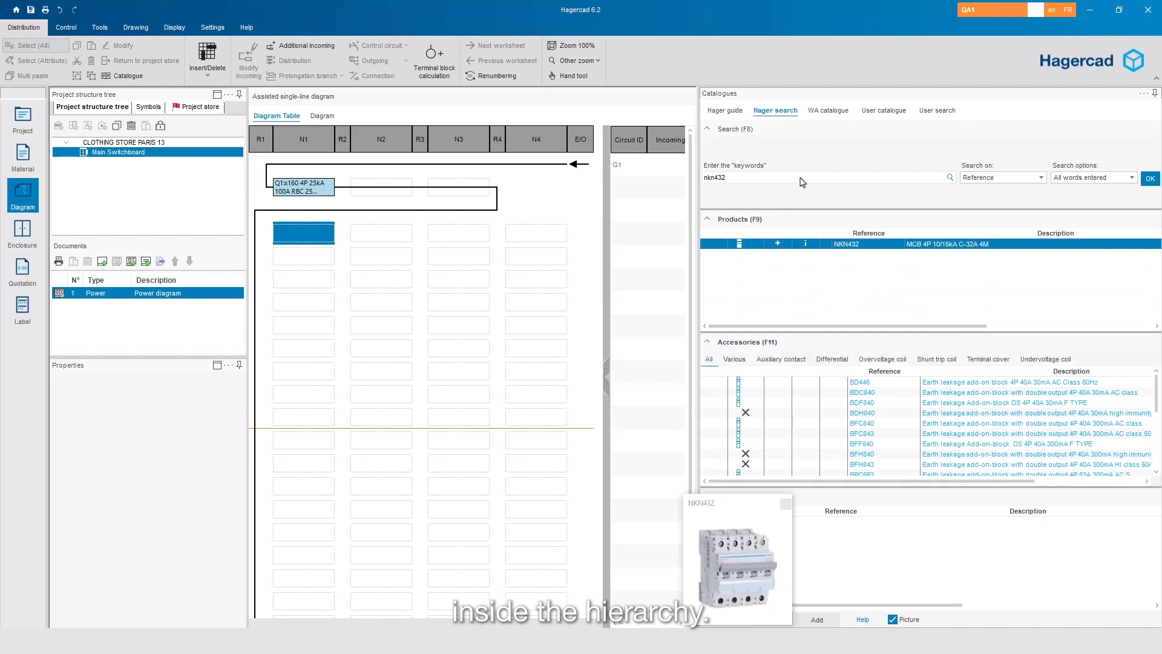
click(777, 244)
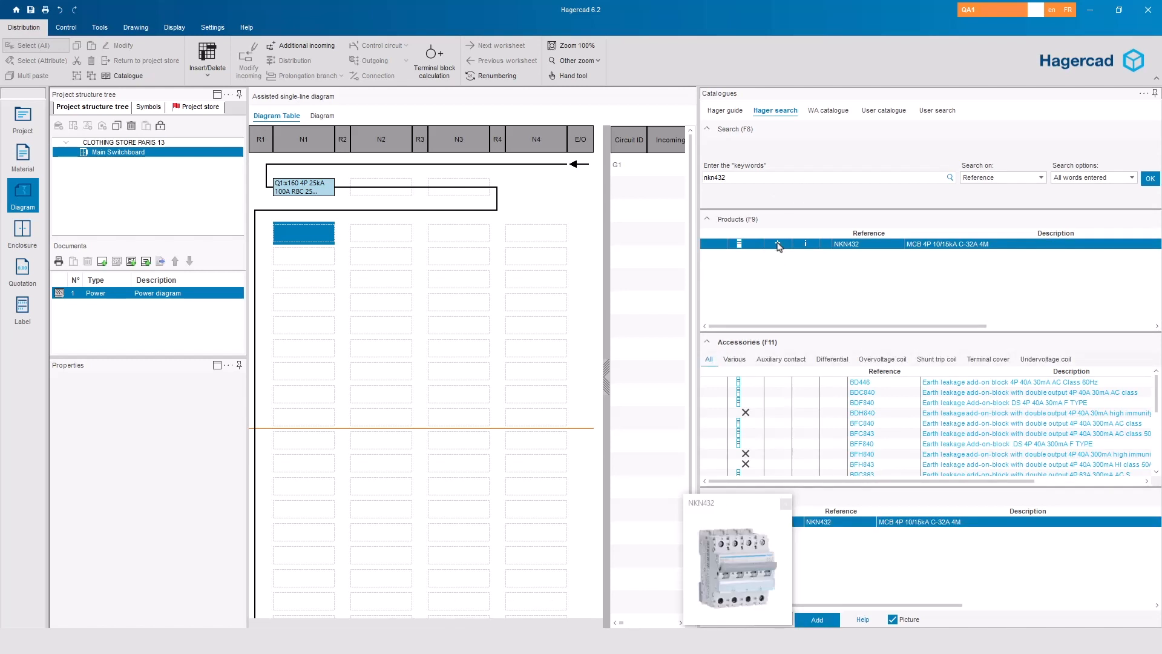
click(829, 620)
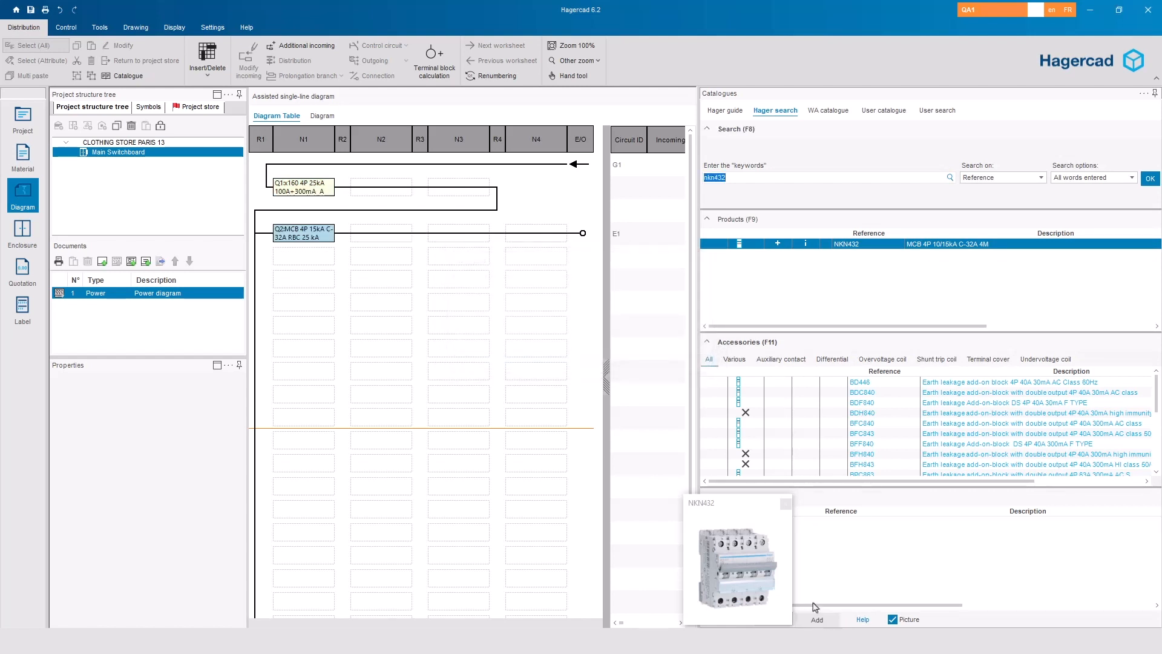
Search the Hager guide for "surge" and choose the Surge protection (new) category under modular tertiary protection
click(726, 111)
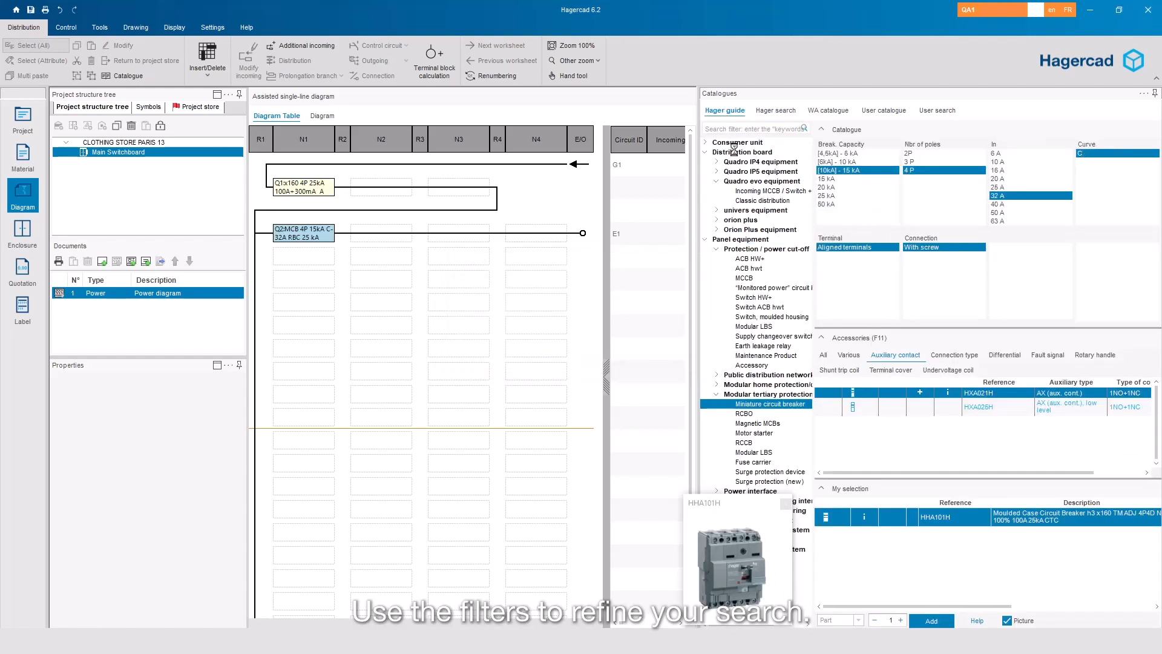
click(740, 128)
text(surge)
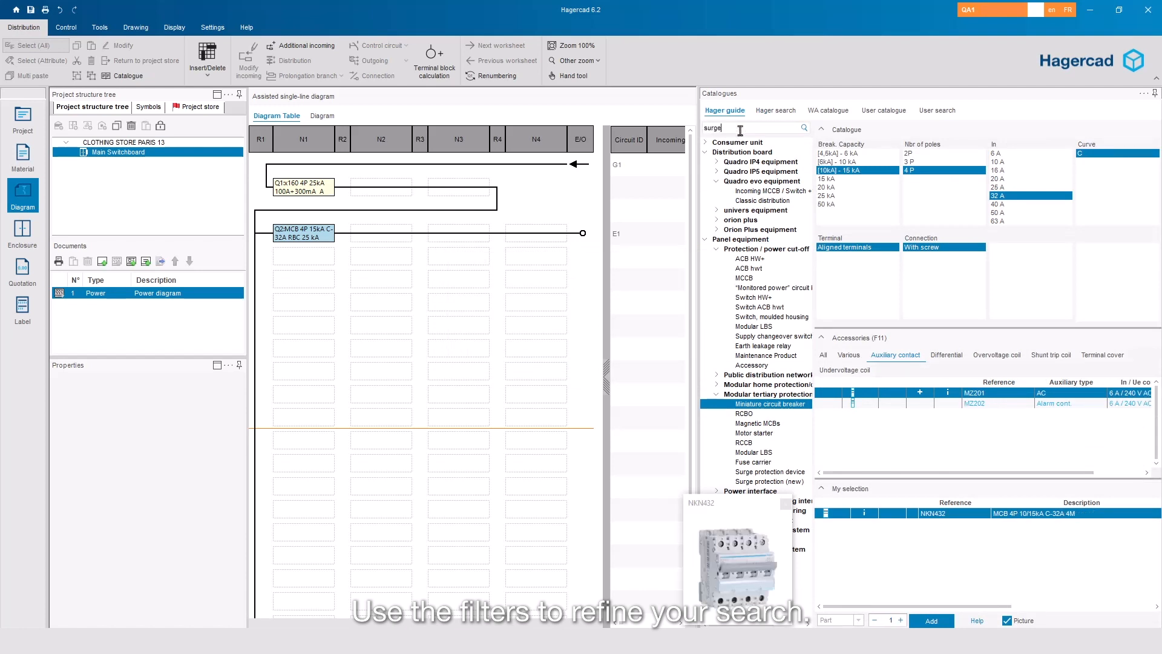
key(Return)
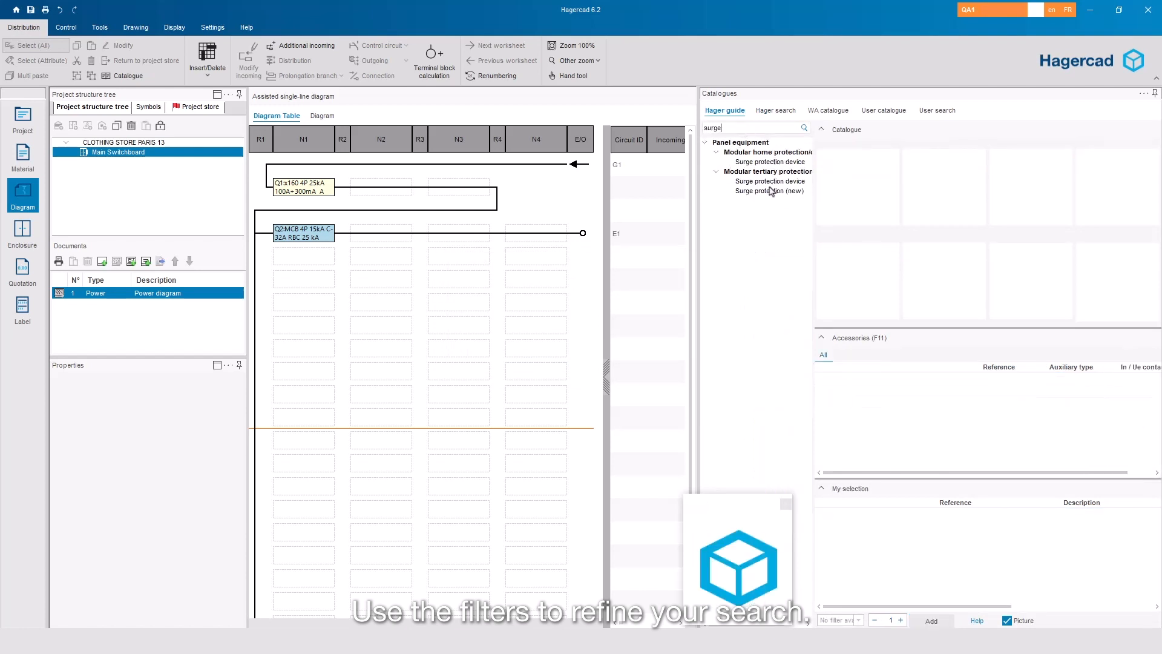
click(770, 191)
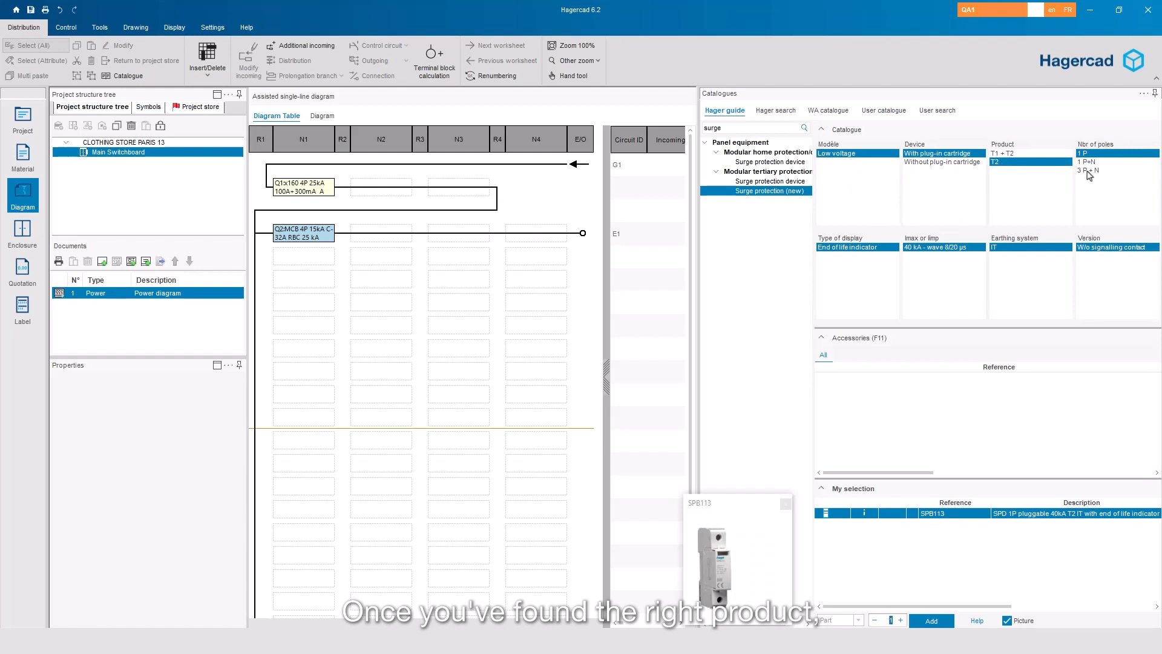
Insert the 3 P + N surge protection device and move it to the N2 cell beside the 32 A MCB
click(1088, 171)
click(931, 622)
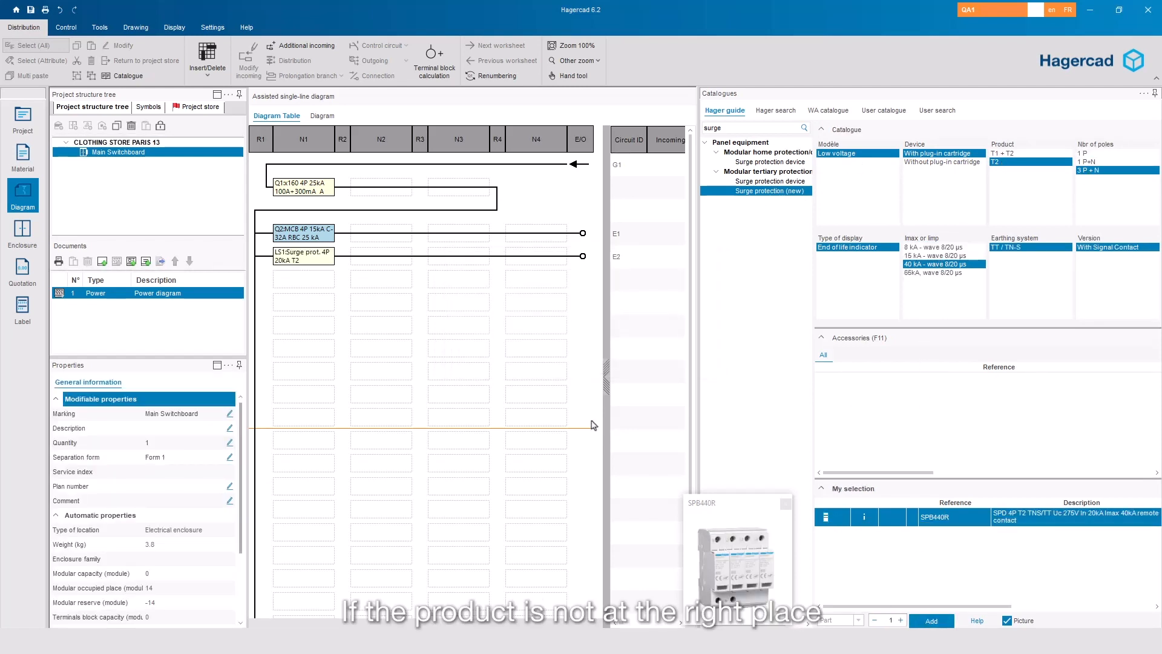
drag(296, 258, 376, 235)
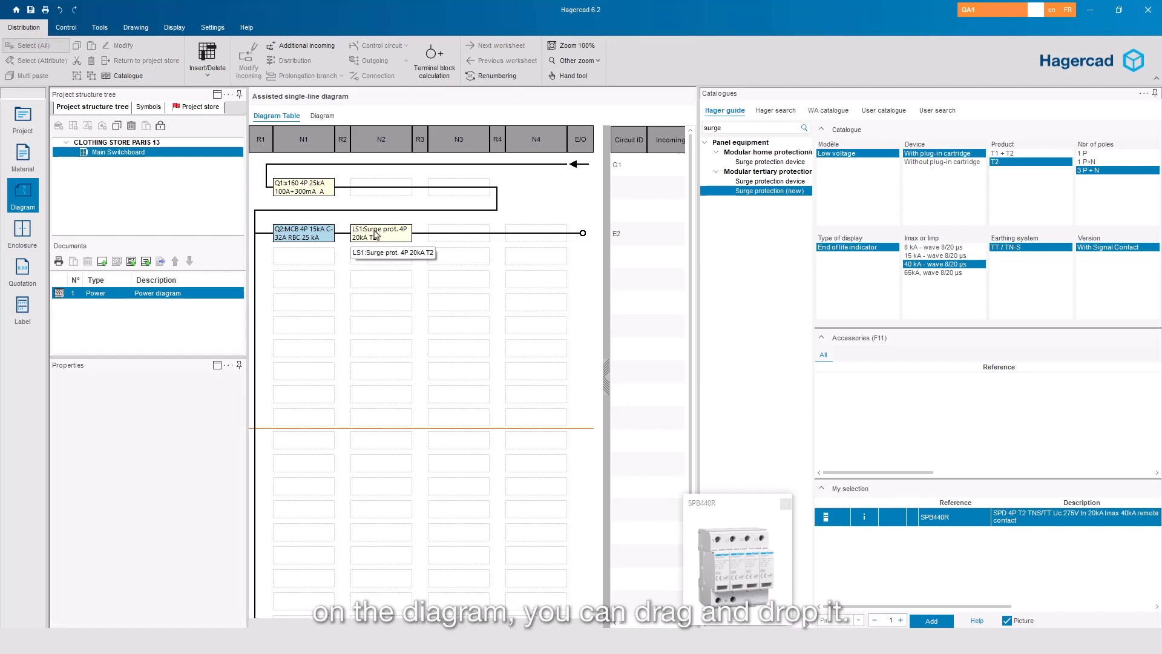
Find the MCB by reference nkn463 and insert it in the N1 cell directly below the 32 A MCB
click(314, 259)
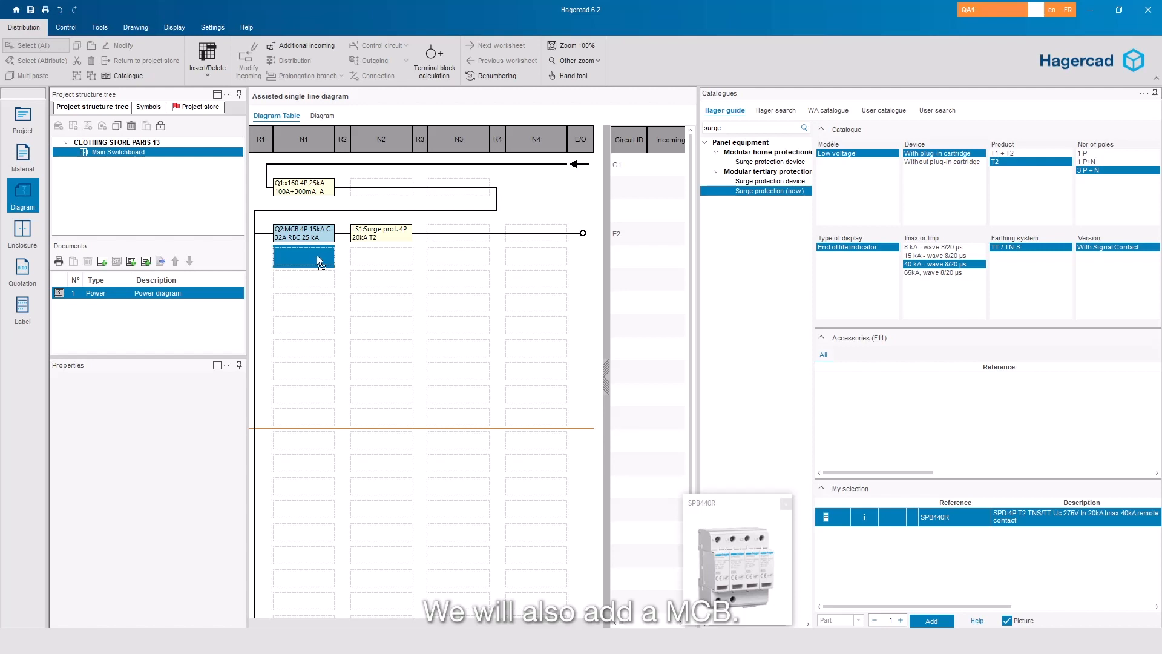
click(781, 110)
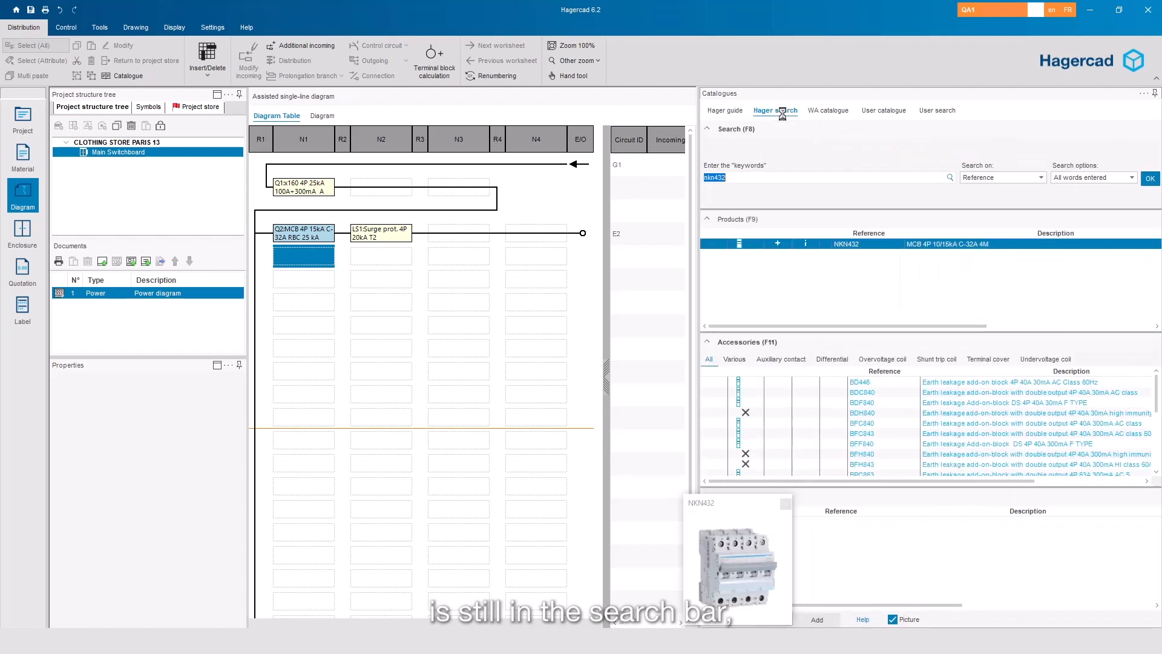
click(744, 180)
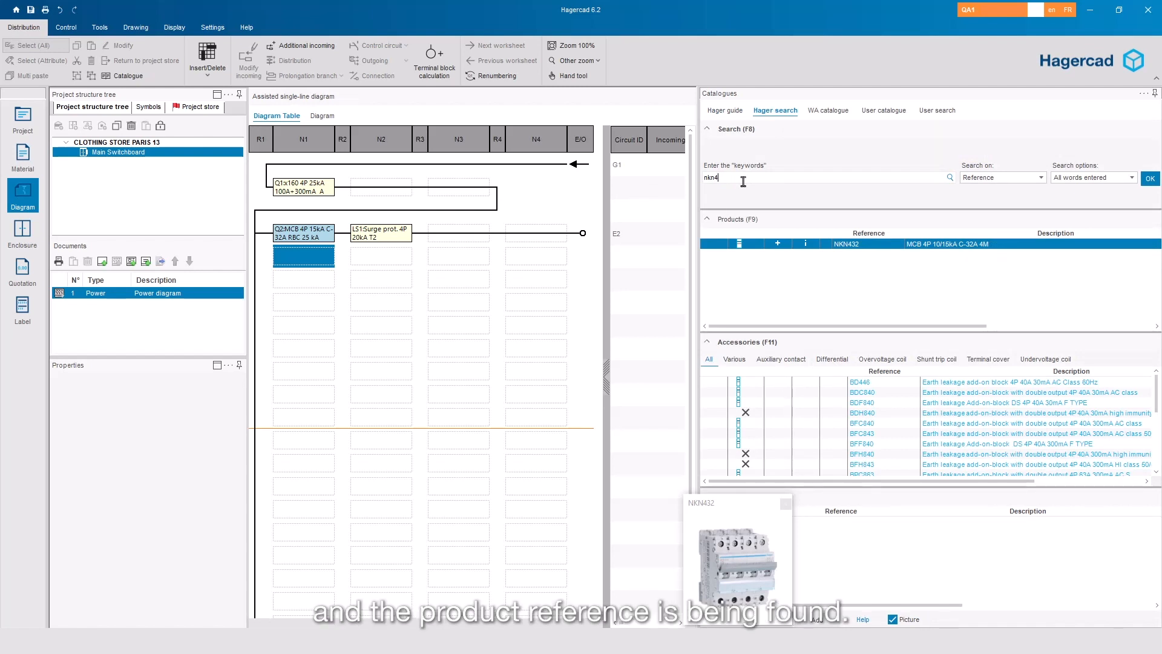
text(63)
key(Return)
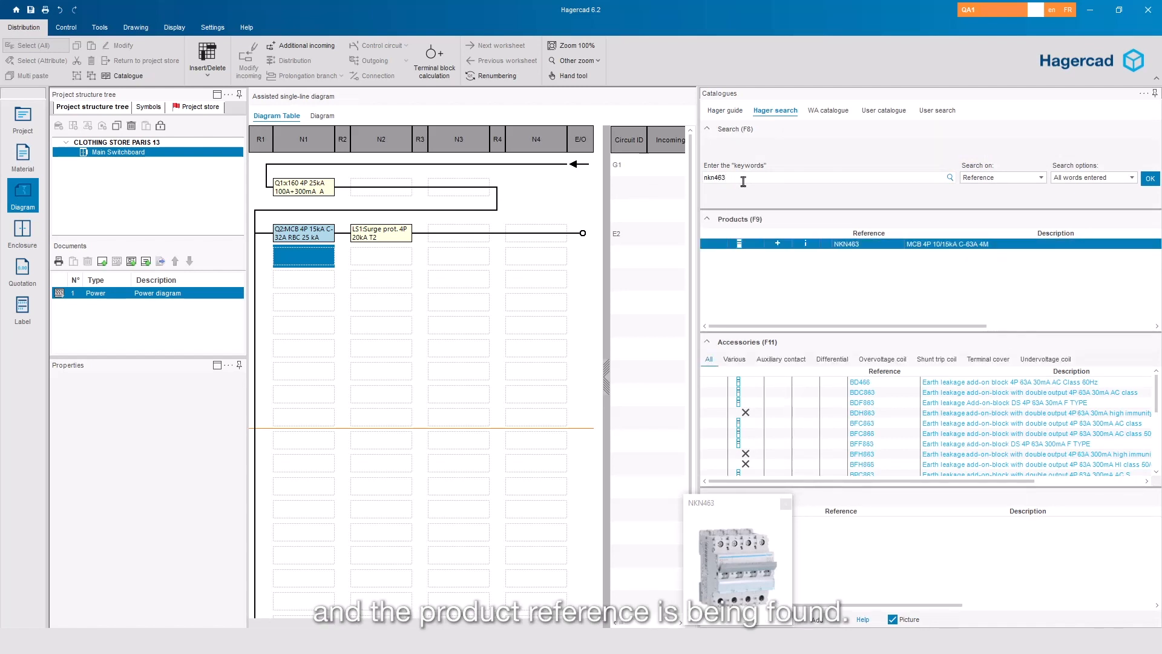
click(778, 244)
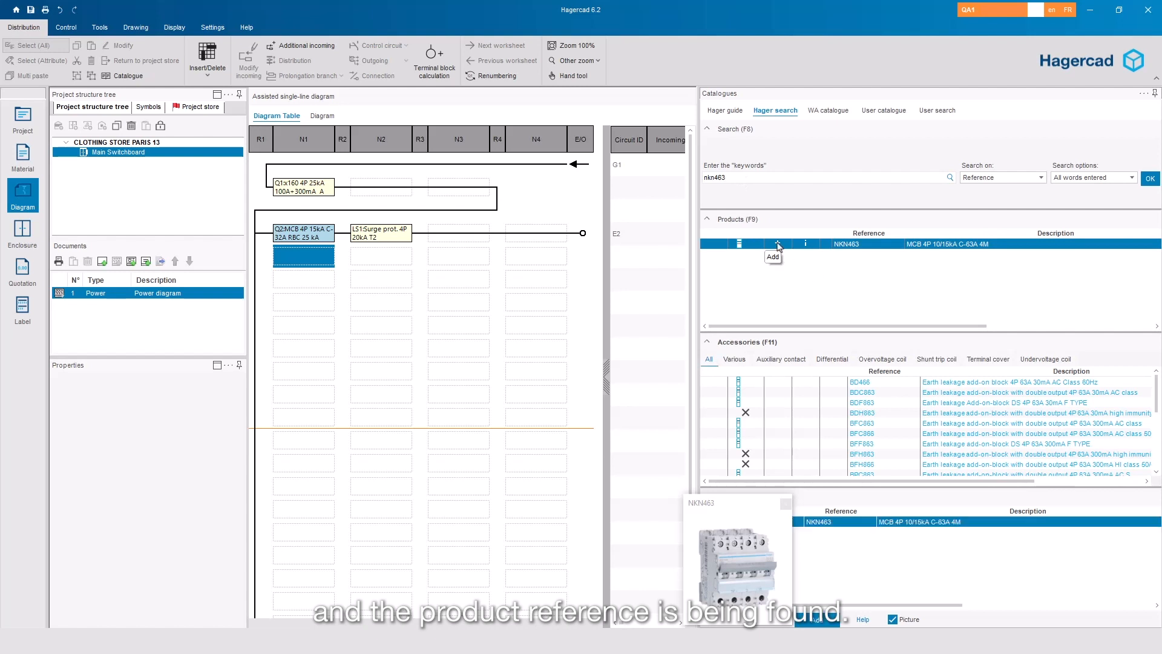
click(817, 619)
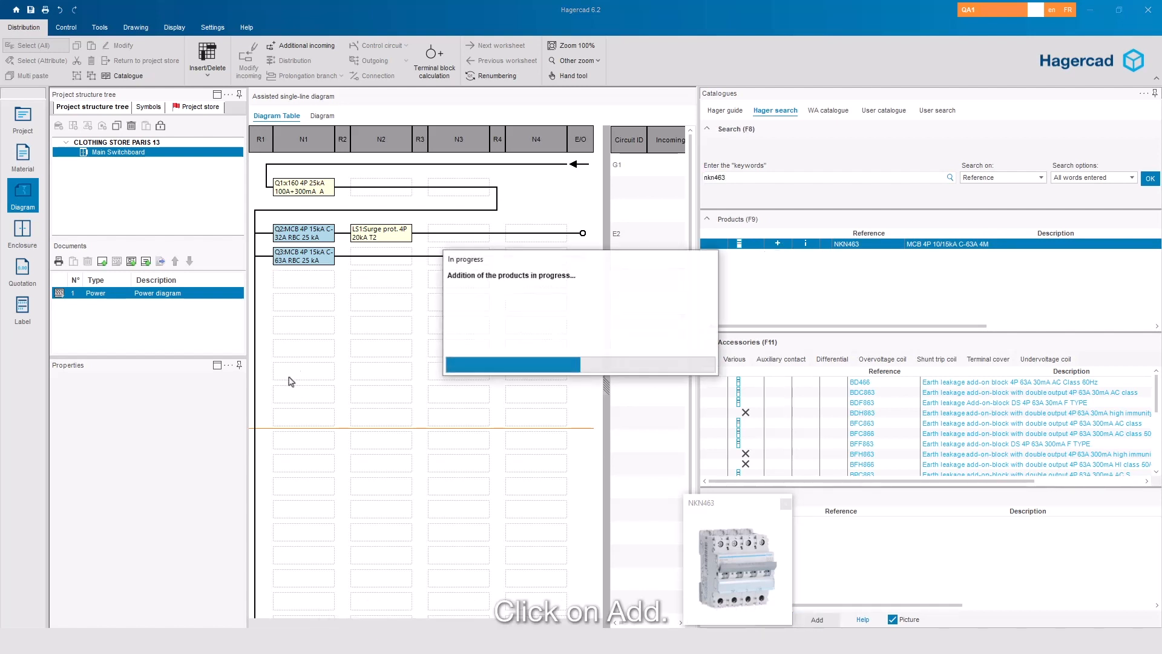
Insert MCB nkn432 with the BFC840 300 mA earth leakage add-on block in N1, leaving one empty row below the 63 A MCB
click(301, 306)
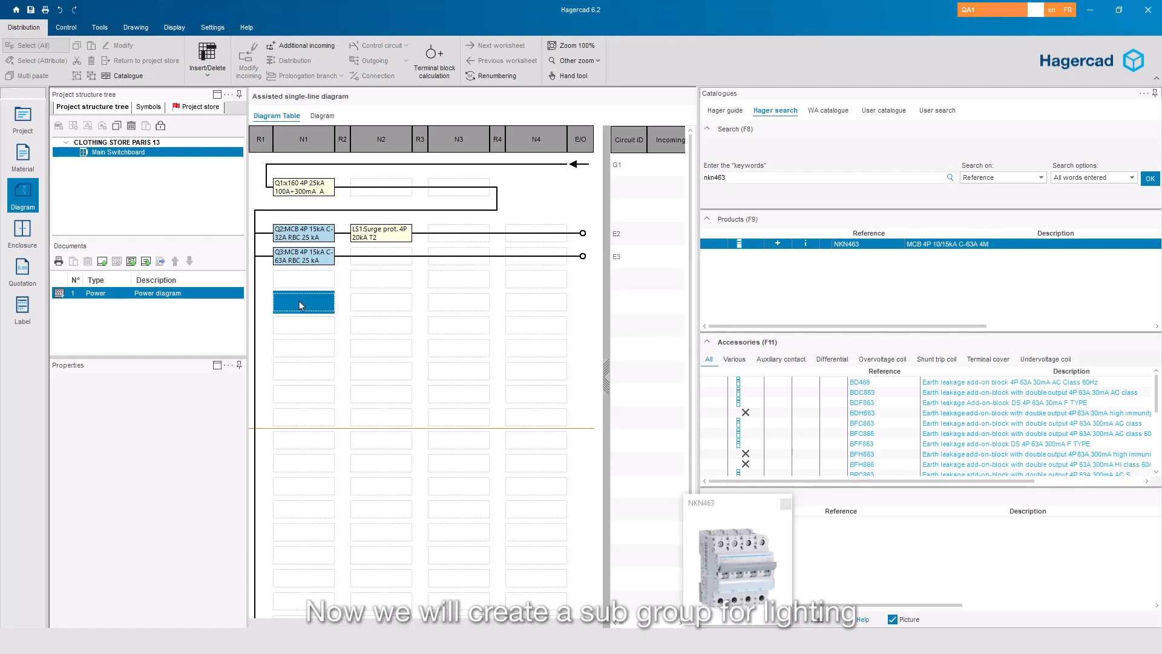
click(736, 179)
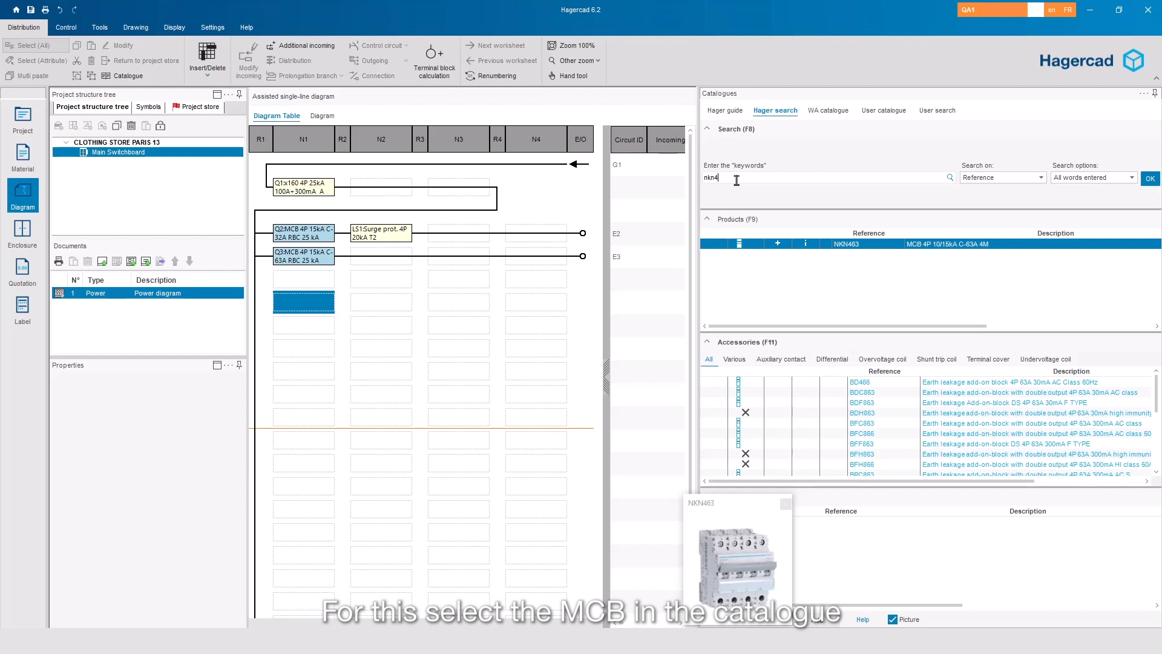
text(32)
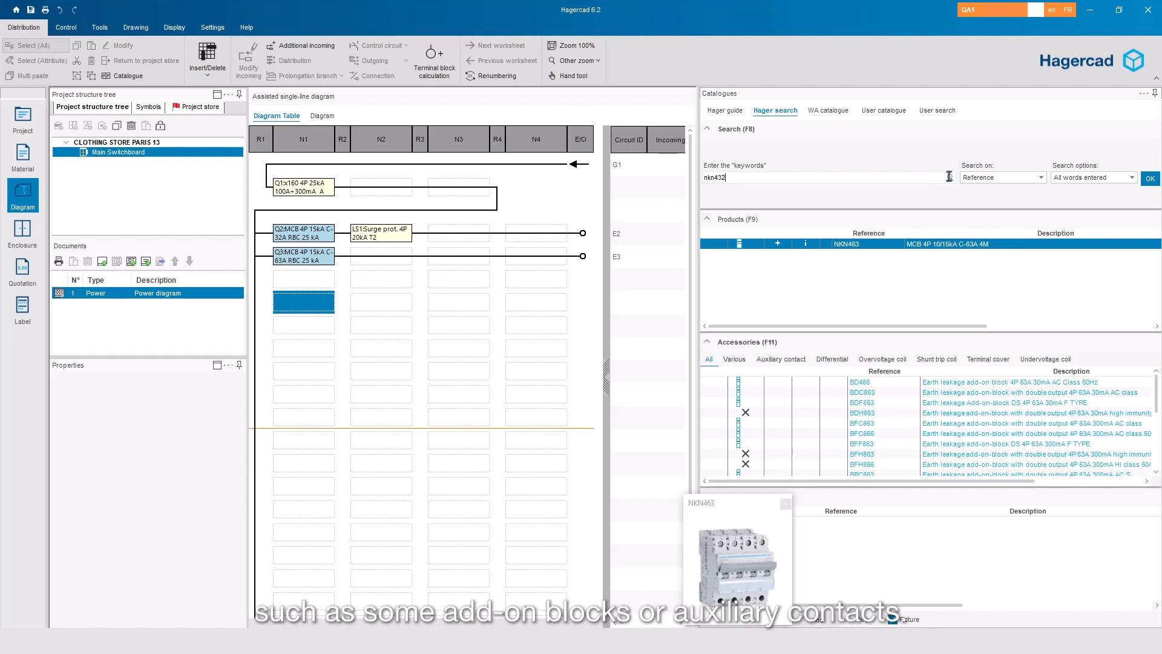
key(Return)
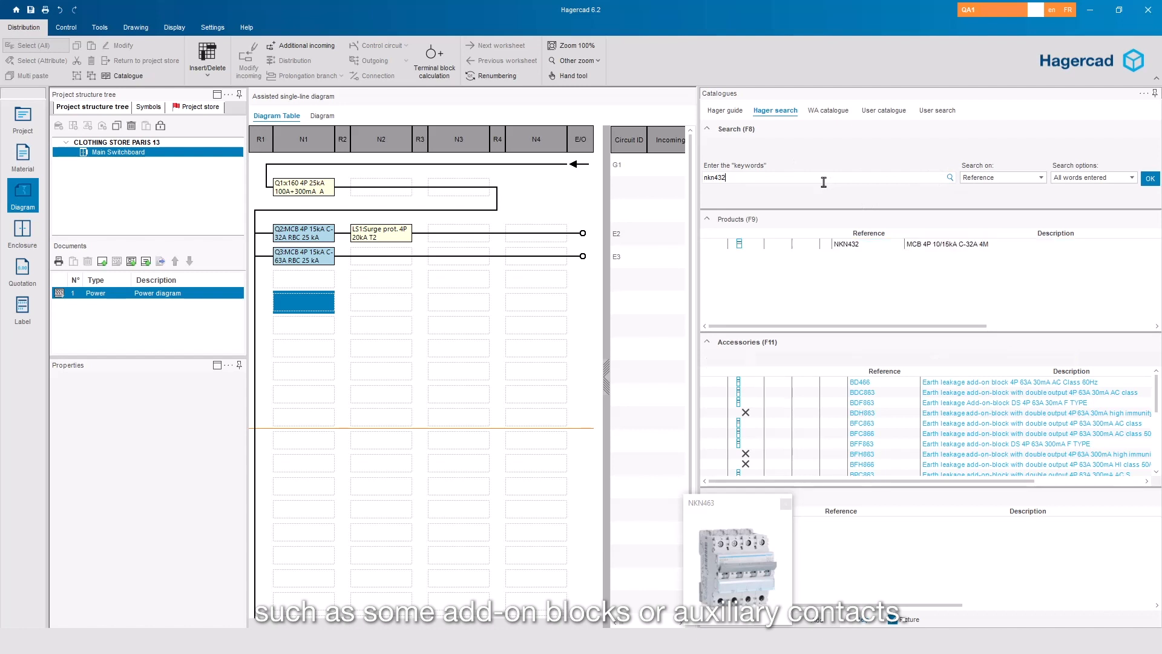
click(845, 359)
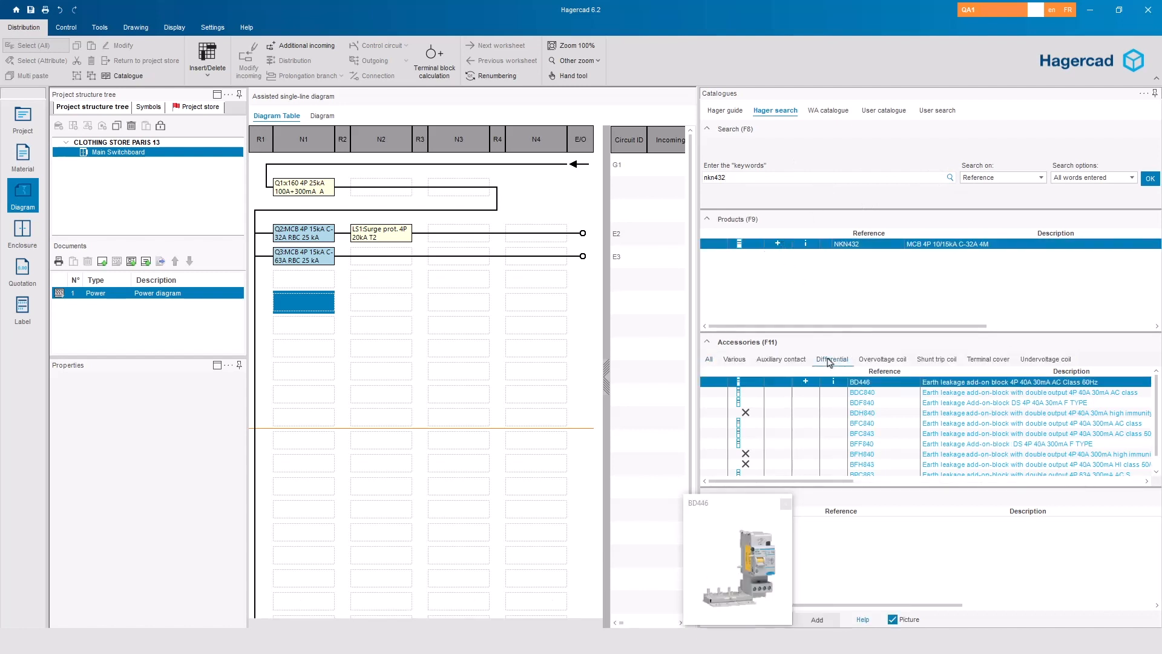
click(875, 424)
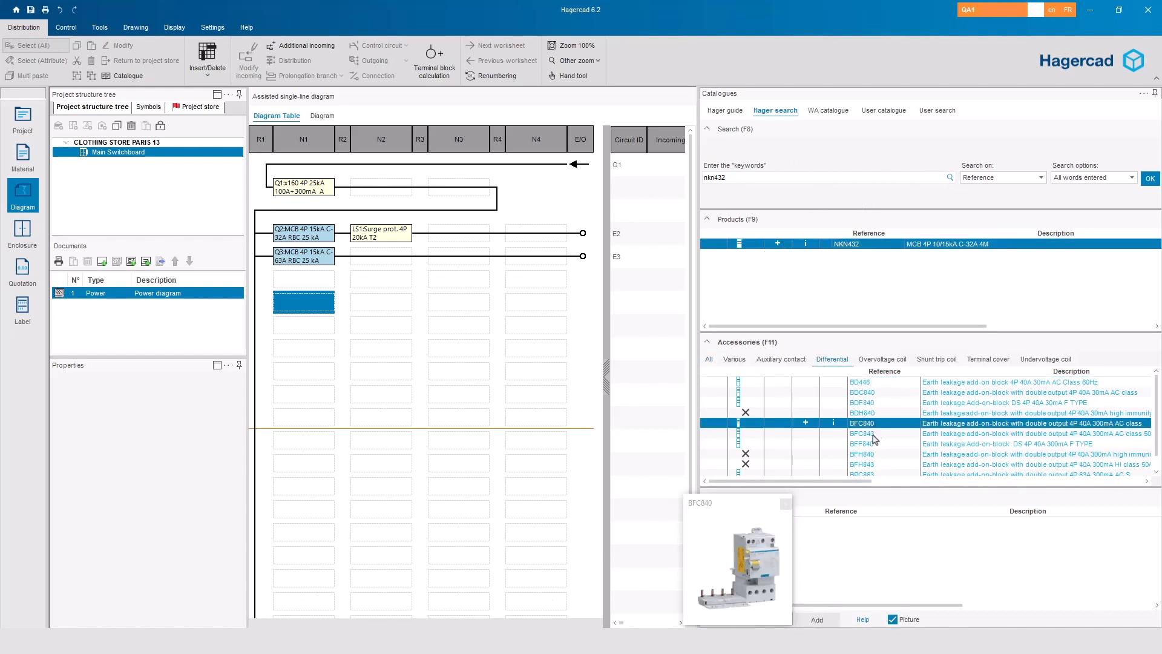
click(807, 423)
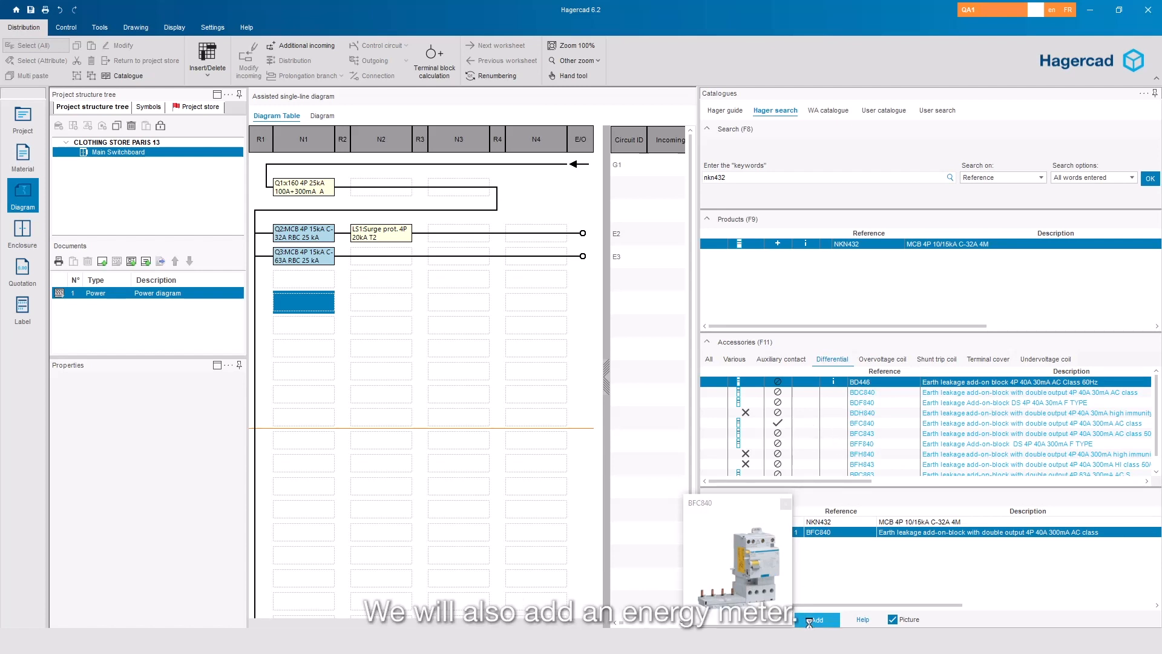
click(814, 619)
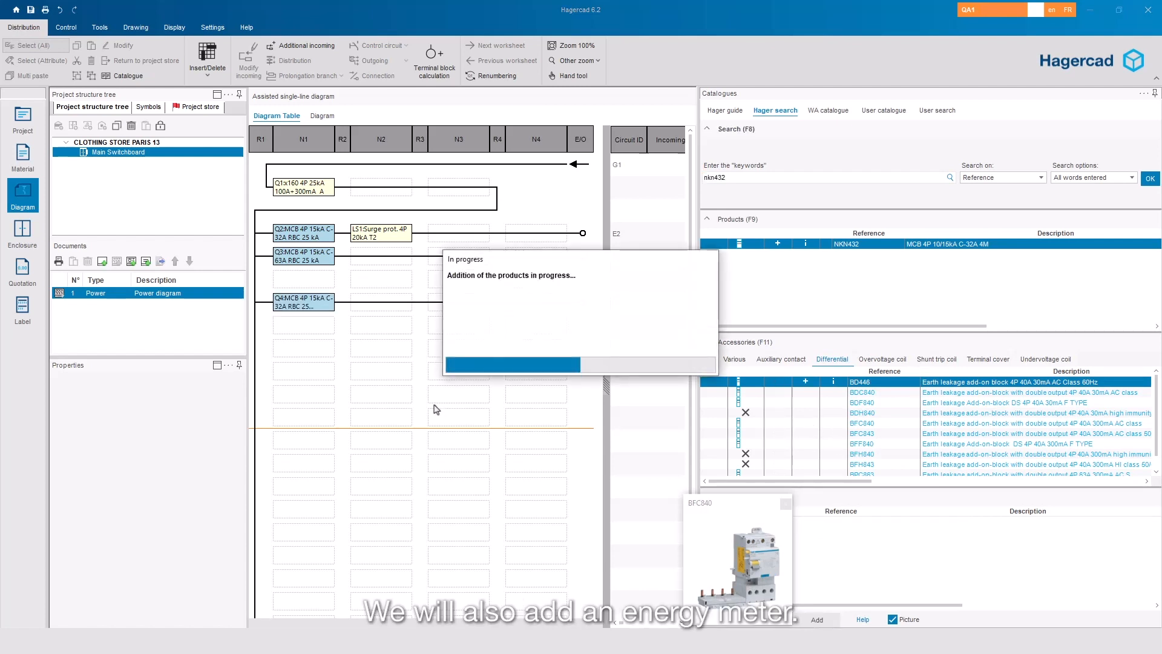
Search the Hager guide for "counter" and insert a 3P+N dual-tariff energy meter in the N2 cell beside the new 32 A MCB
click(372, 310)
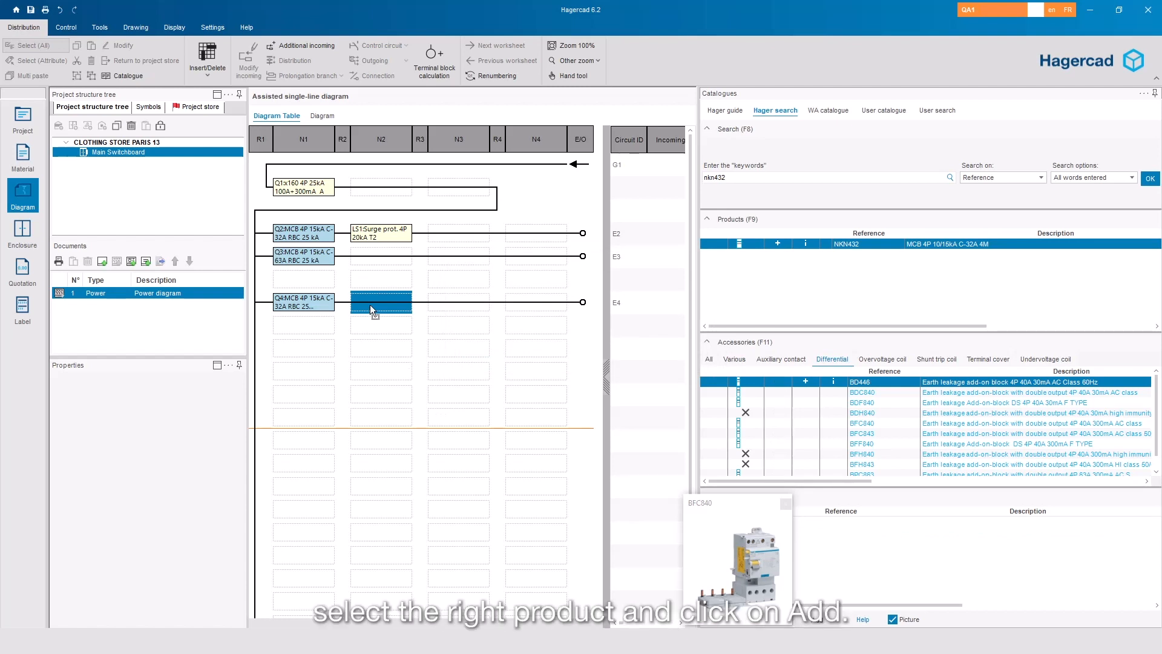
click(712, 110)
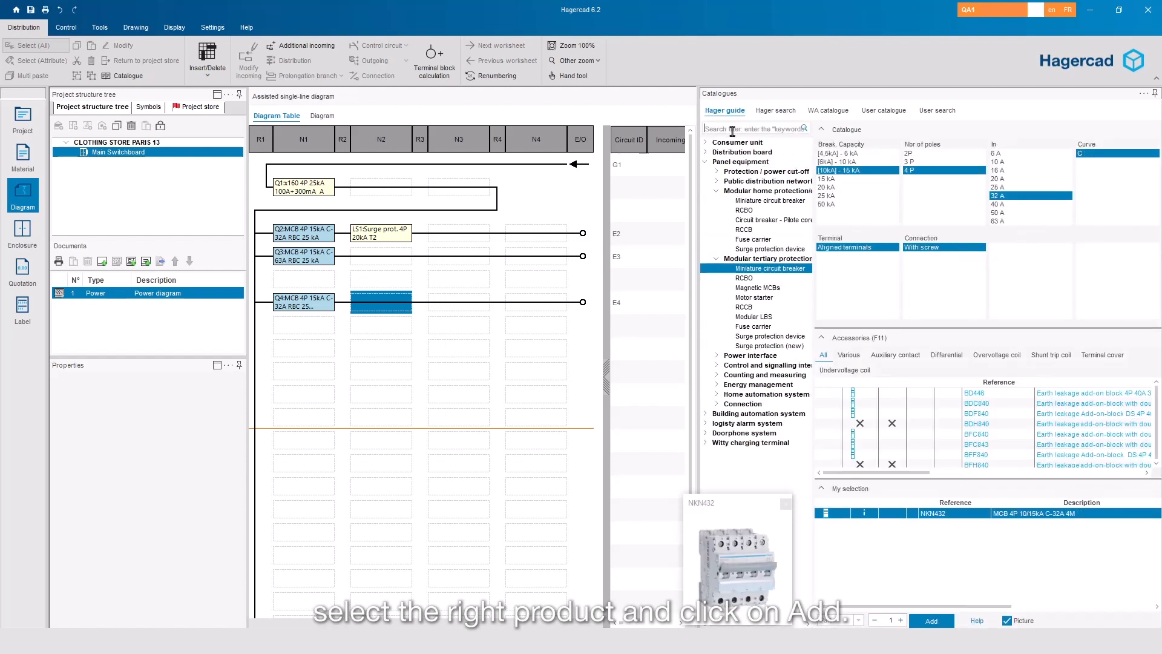
click(733, 129)
text(counter)
key(Return)
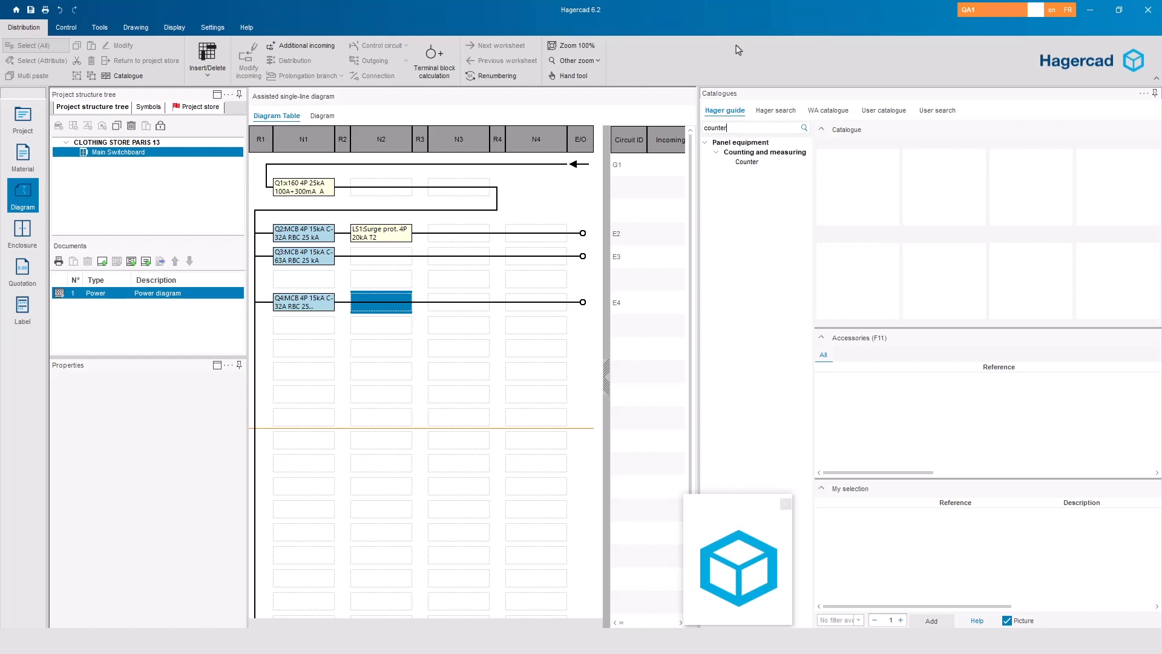
click(746, 162)
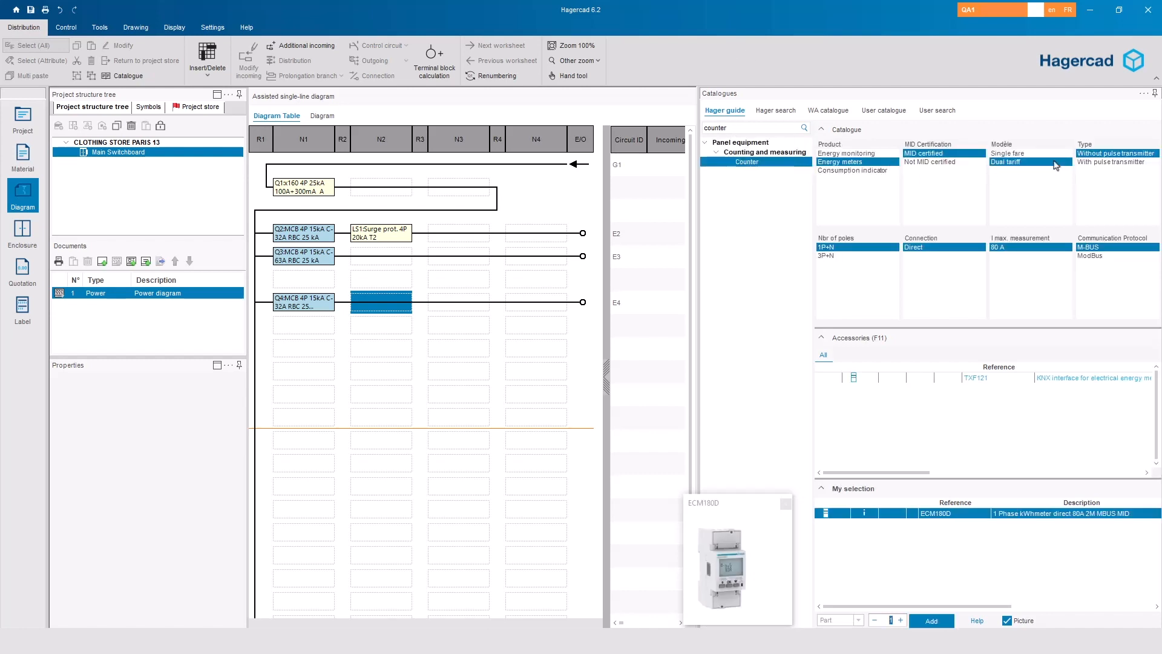
click(836, 256)
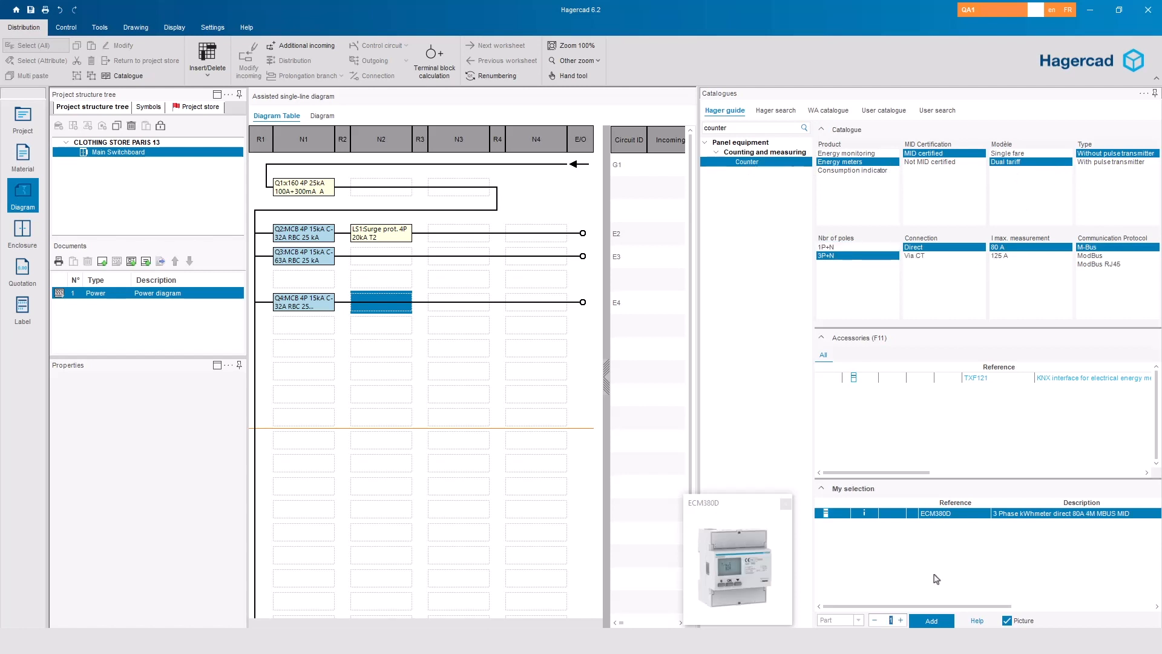
click(932, 621)
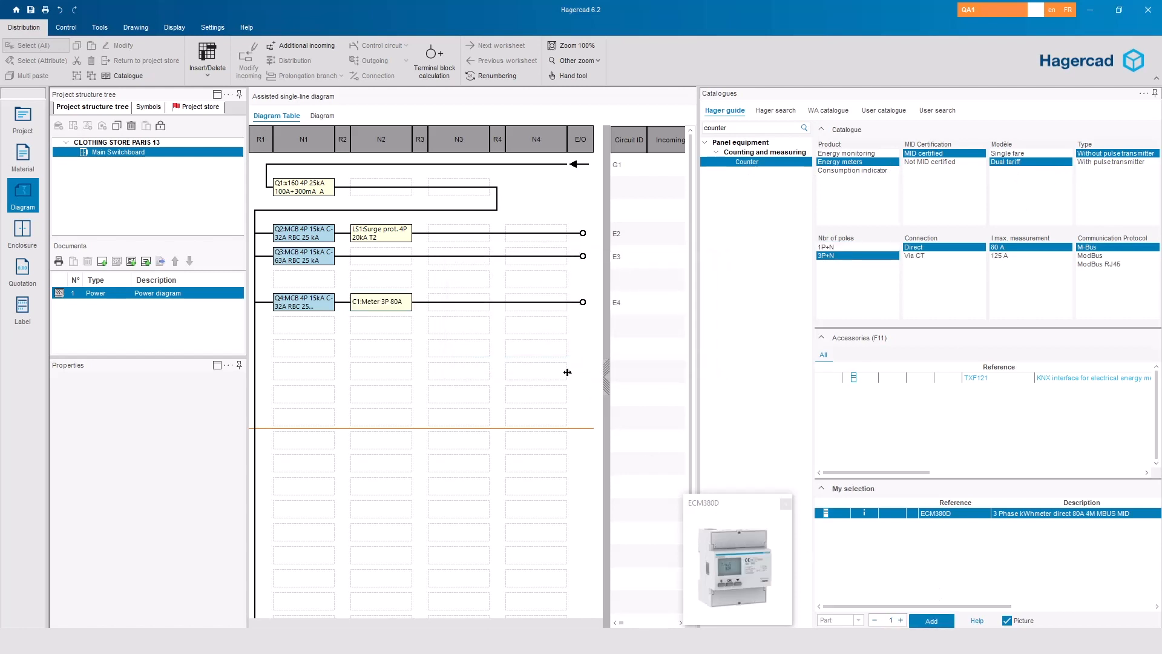
Target the N3 cell beside the energy meter and choose Miniature circuit breaker under modular tertiary protection in the unfiltered Hager guide
click(459, 309)
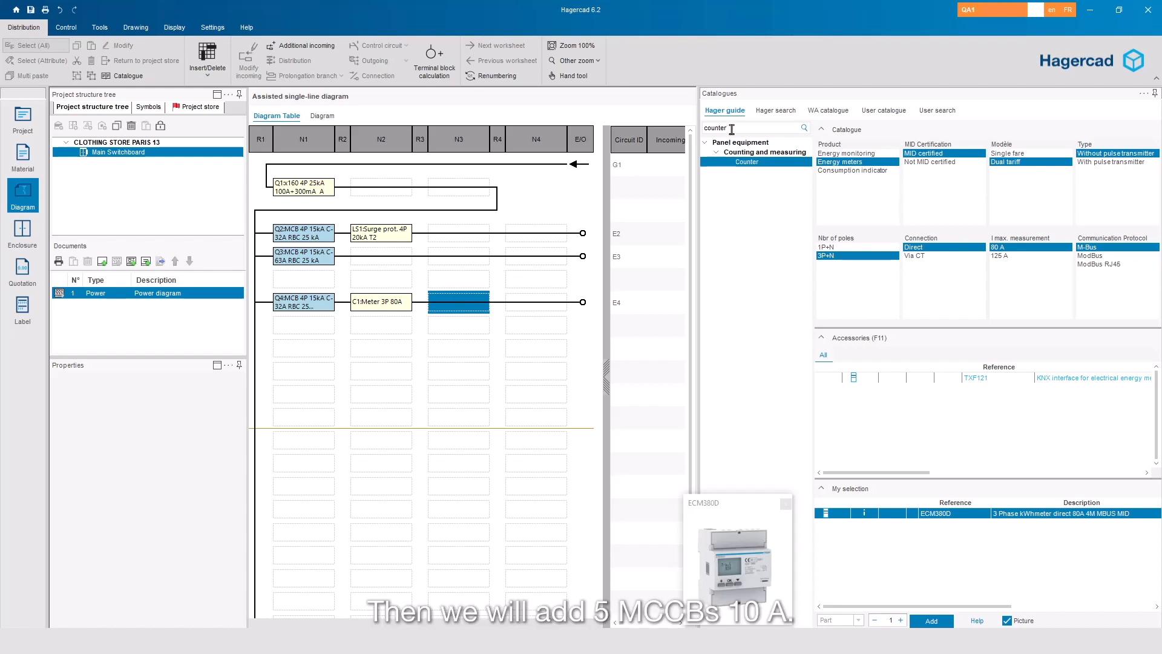
click(765, 129)
key(BackSpace)
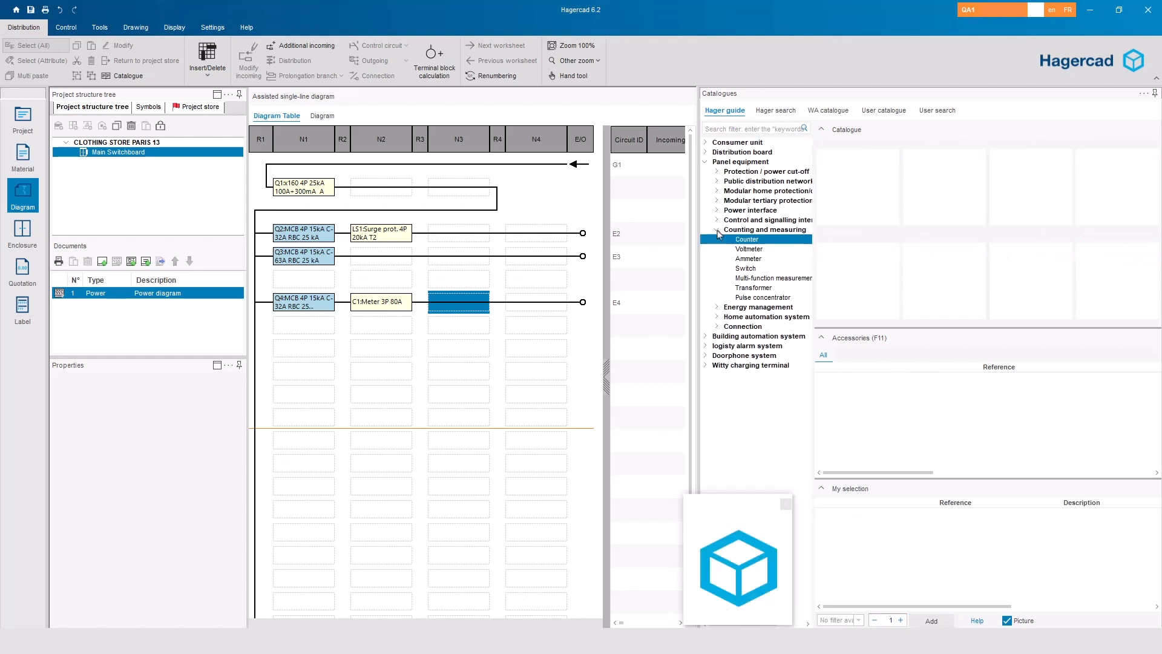
click(718, 230)
click(718, 201)
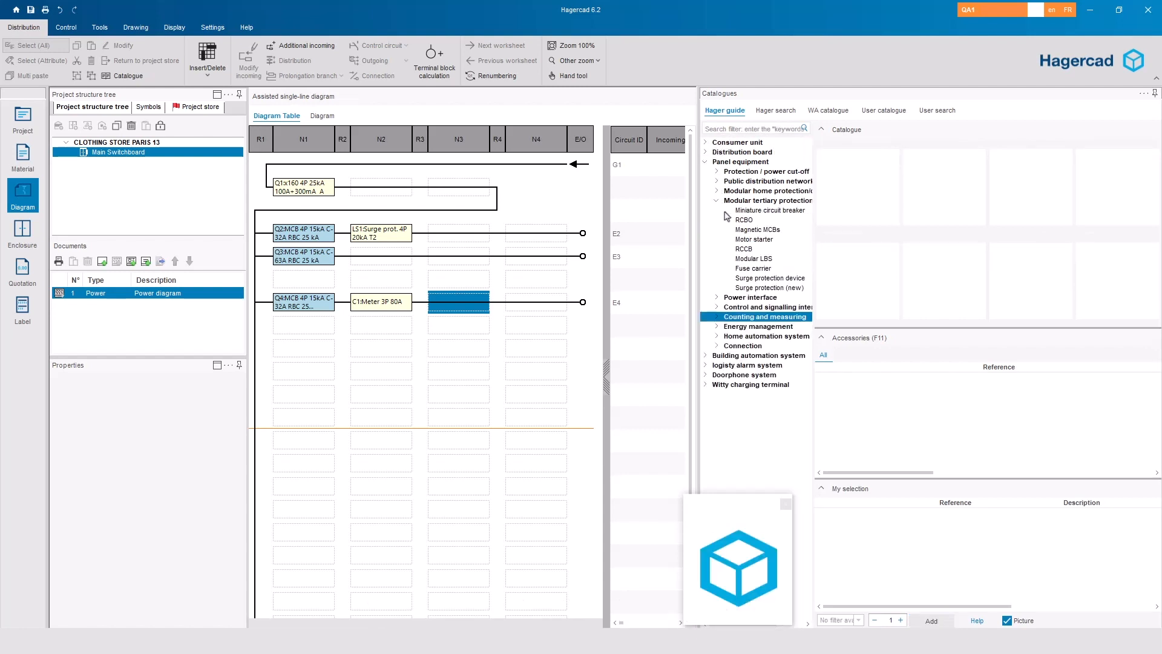
click(741, 210)
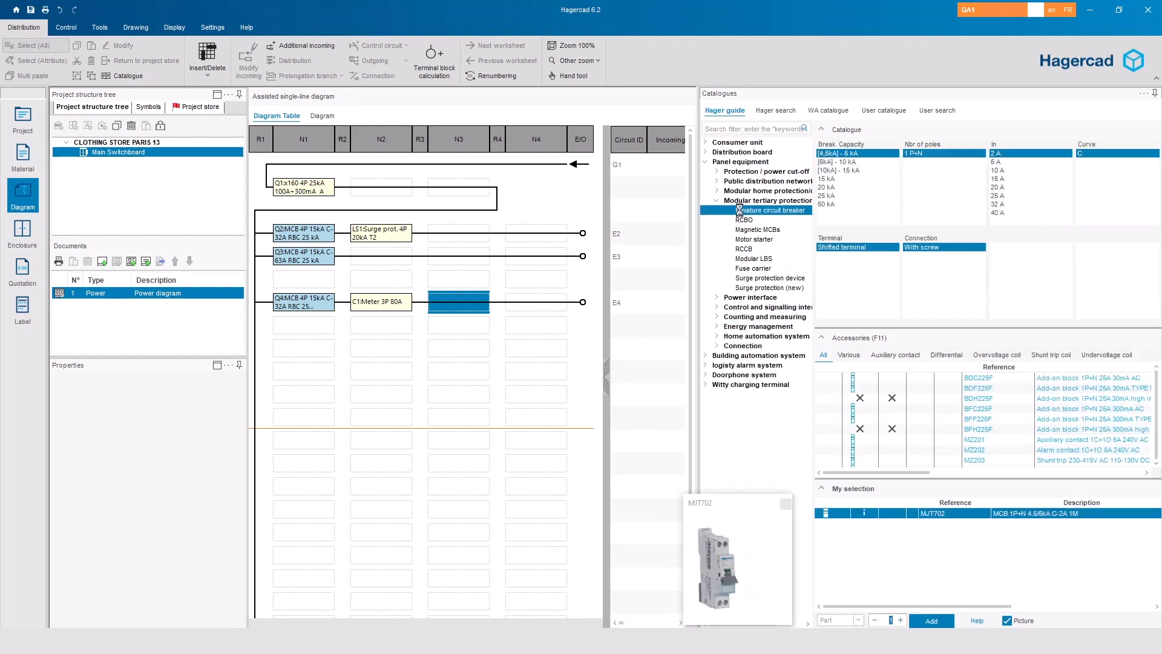
Choose the 10 A rating, set the quantity to 5 and insert the 1P+N MCBs downstream of the energy meter
click(1004, 171)
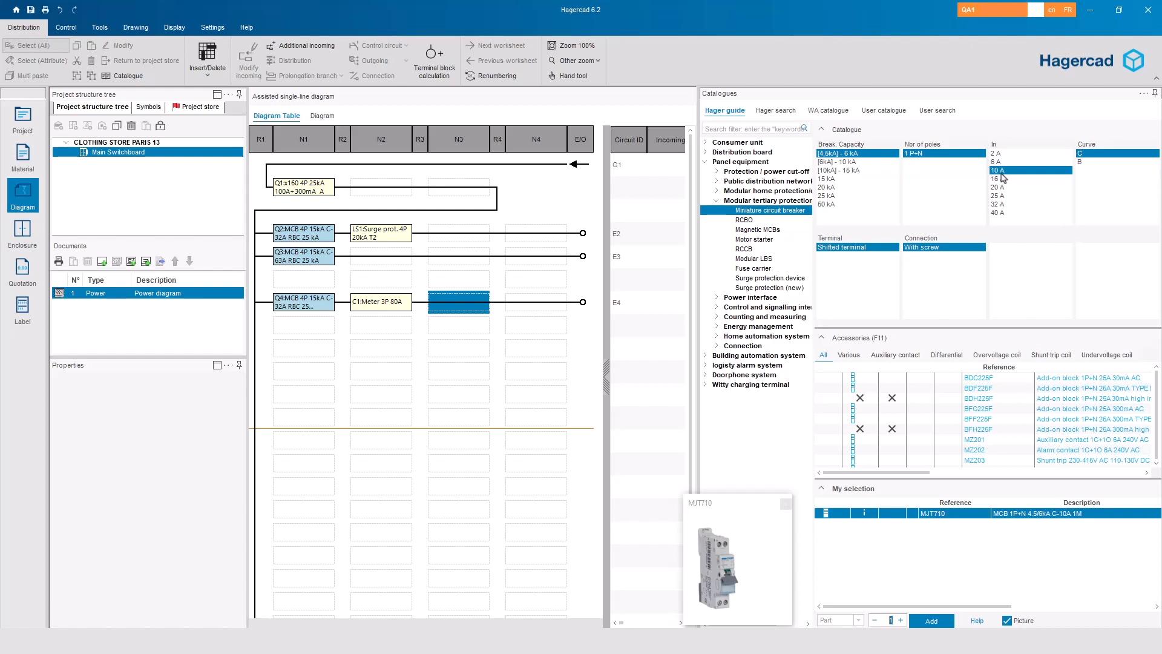
click(899, 622)
click(898, 622)
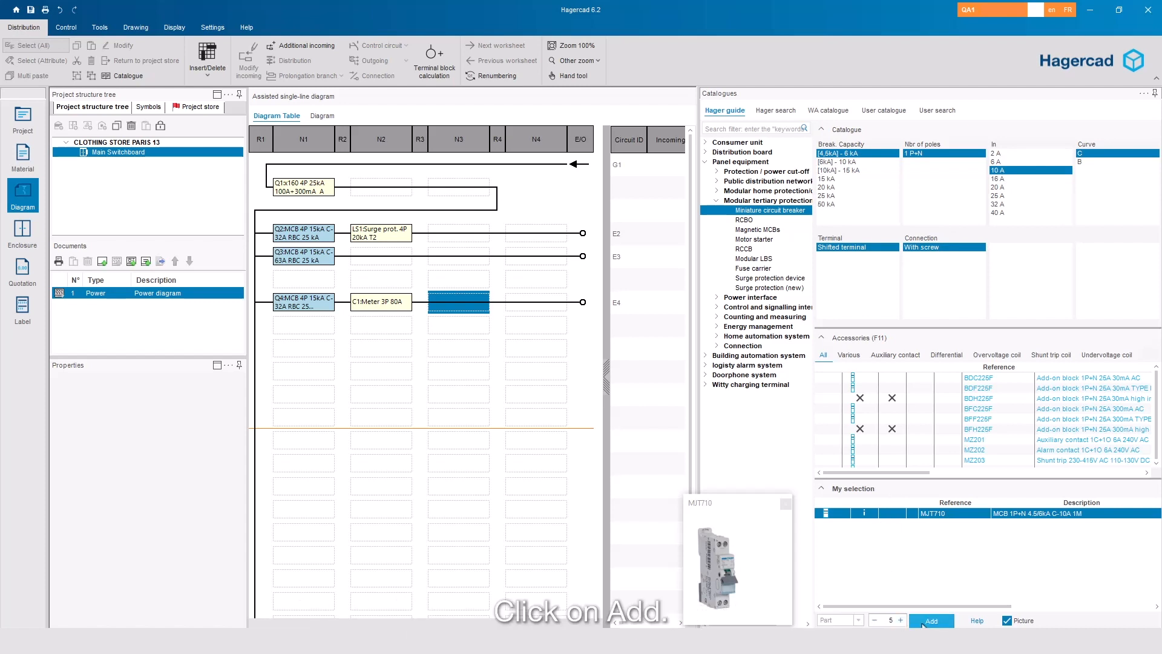
click(922, 622)
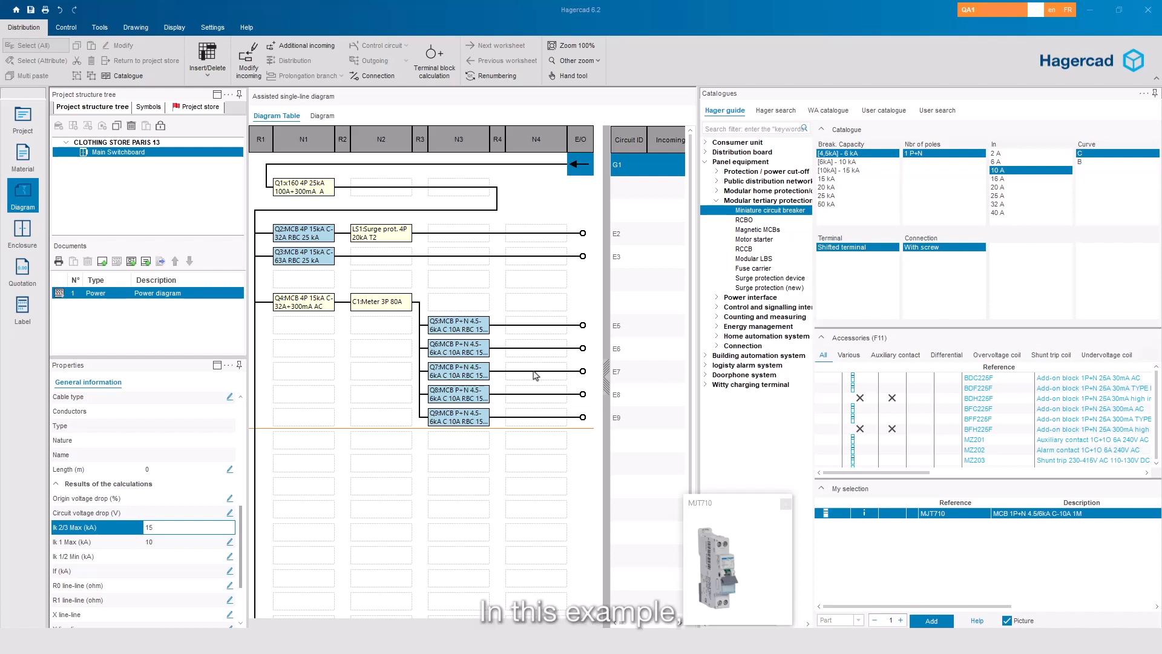
Search the Hager guide for "latchi" and insert an electromechanical 2NO latching relay in the N4 cell beside the first 10 A MCB
click(540, 331)
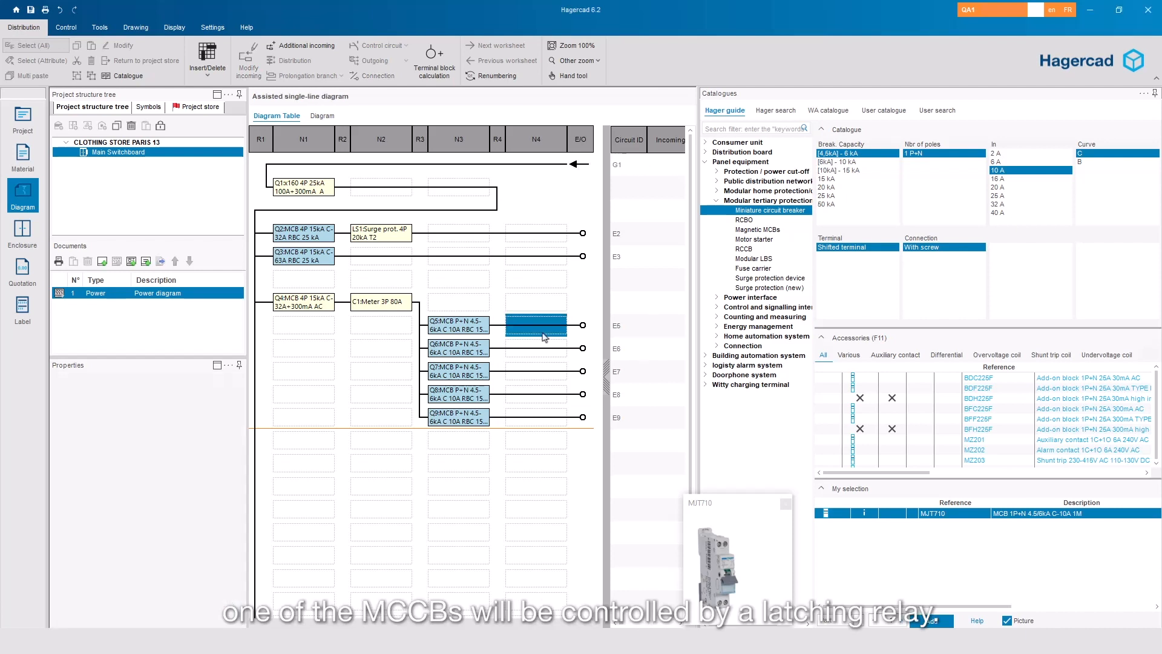
click(734, 129)
text(latchi)
click(767, 164)
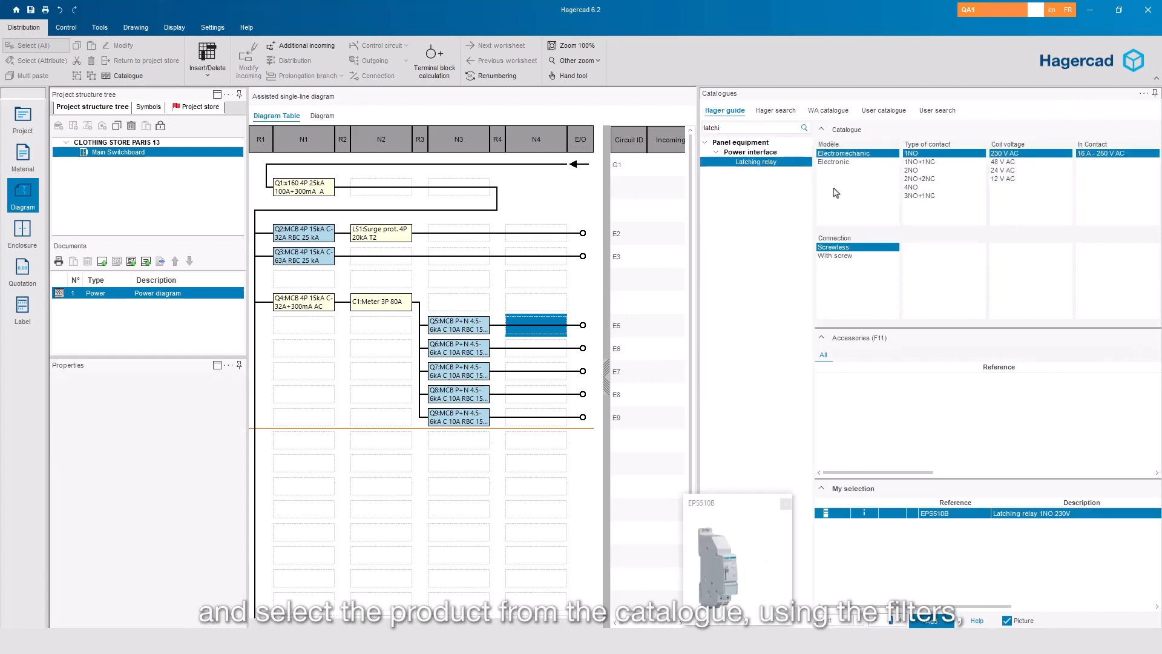
click(918, 171)
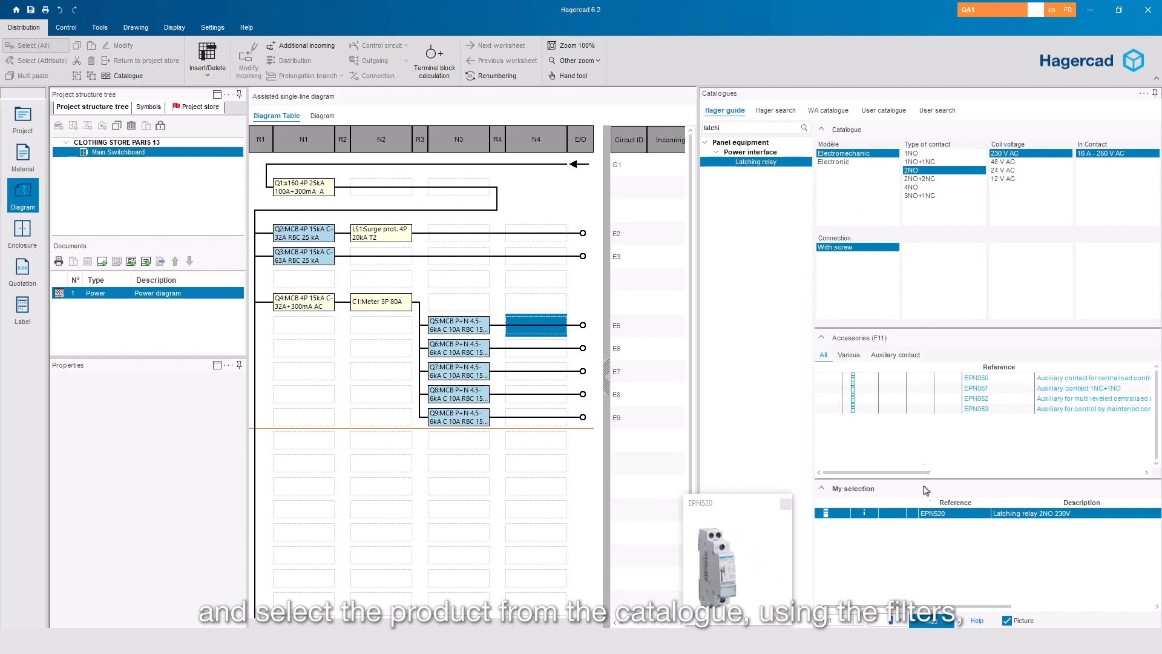
click(936, 621)
click(531, 366)
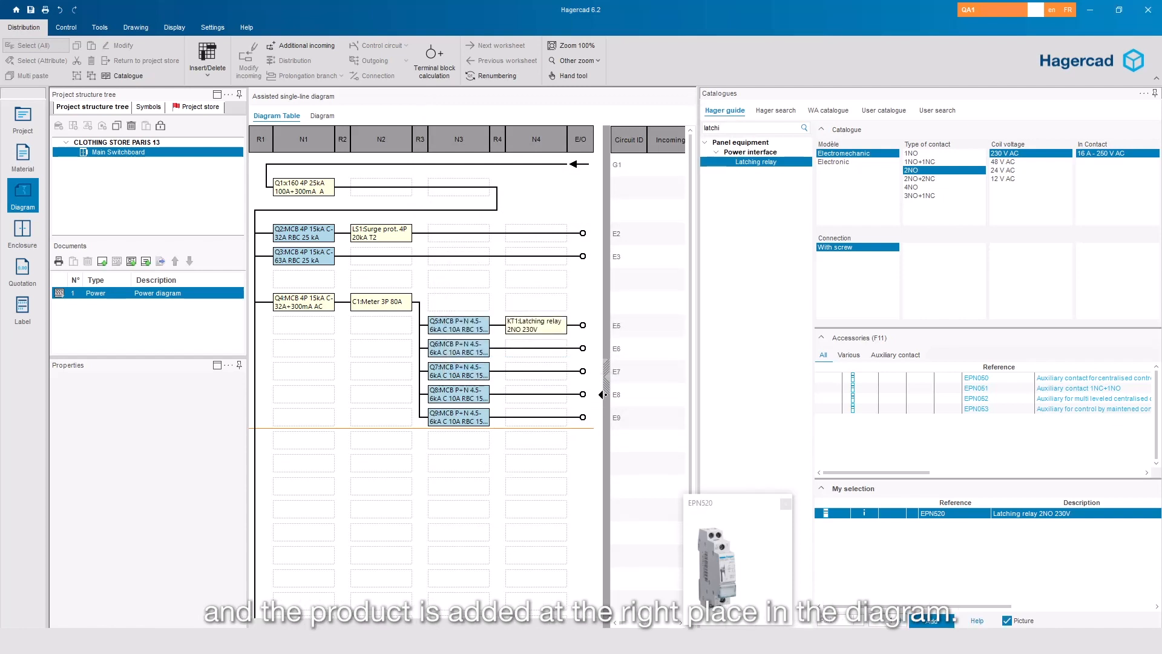
Insert MCB nkn432 with the BDC840 30 mA earth leakage add-on block in the N1 cell one row below the last 10 A MCB
click(314, 442)
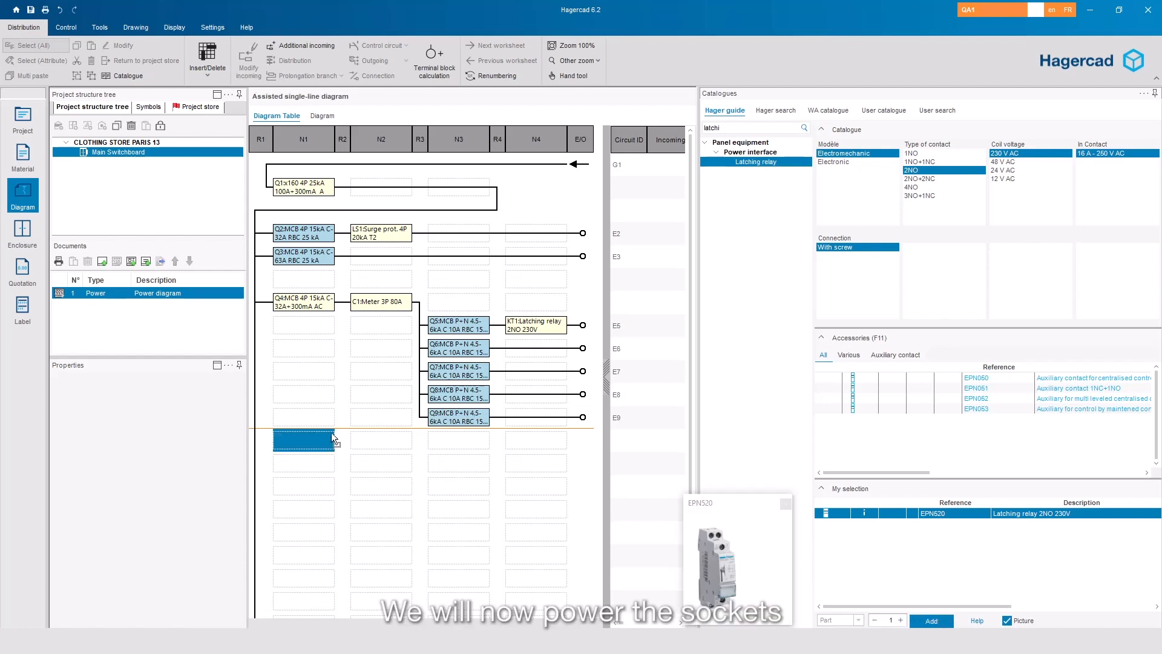
click(773, 111)
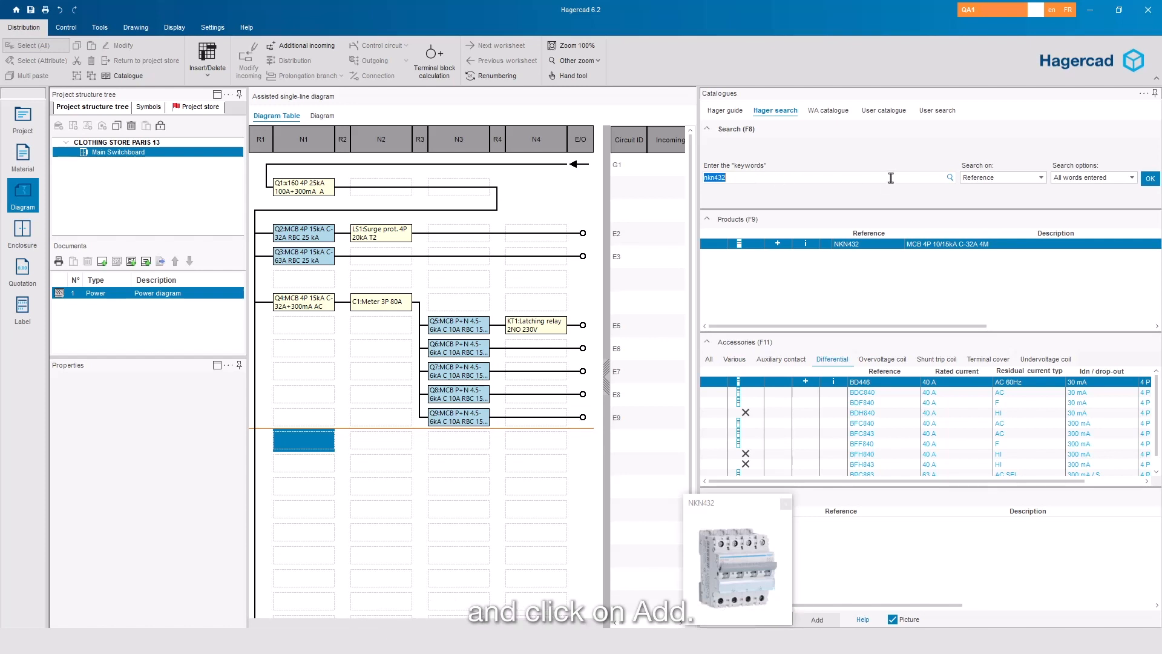
key(Return)
click(779, 245)
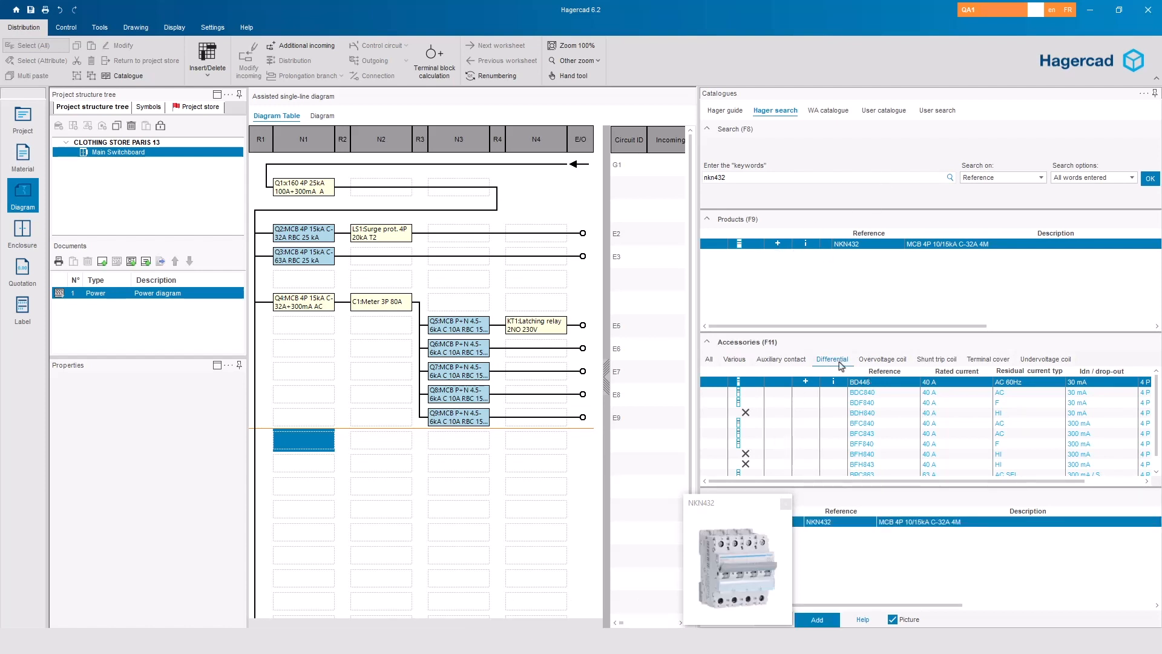
click(805, 393)
click(824, 620)
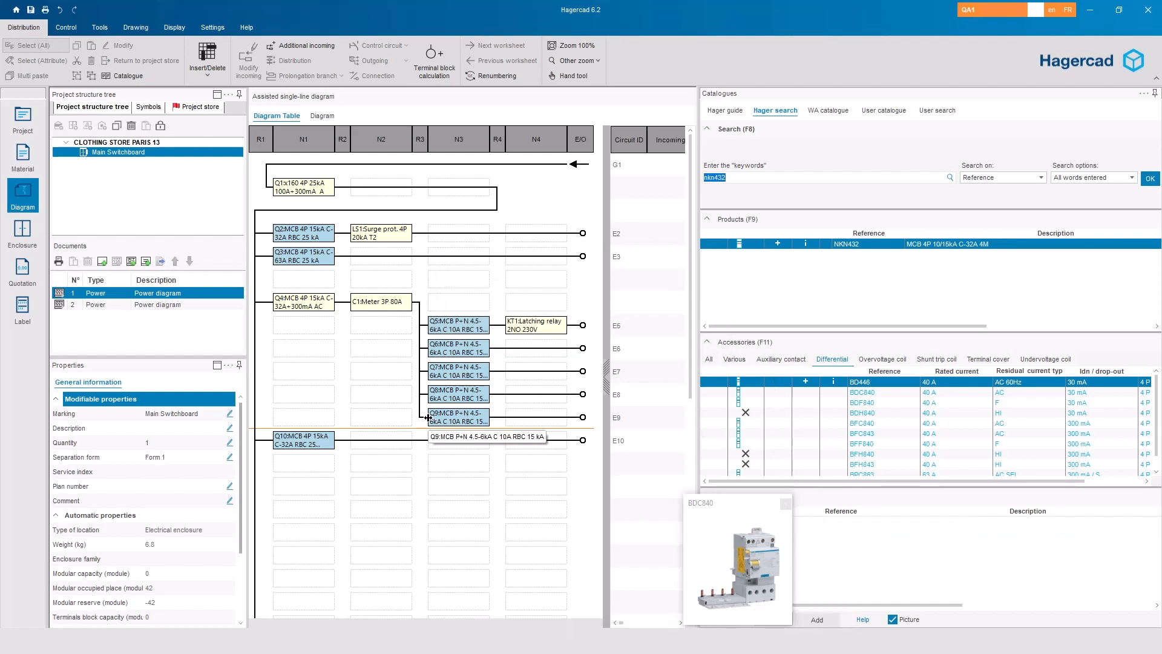
Search for reference NFT716 and insert five of these 16 A MCBs in the N3 column downstream of the lower 32 A MCB
click(463, 439)
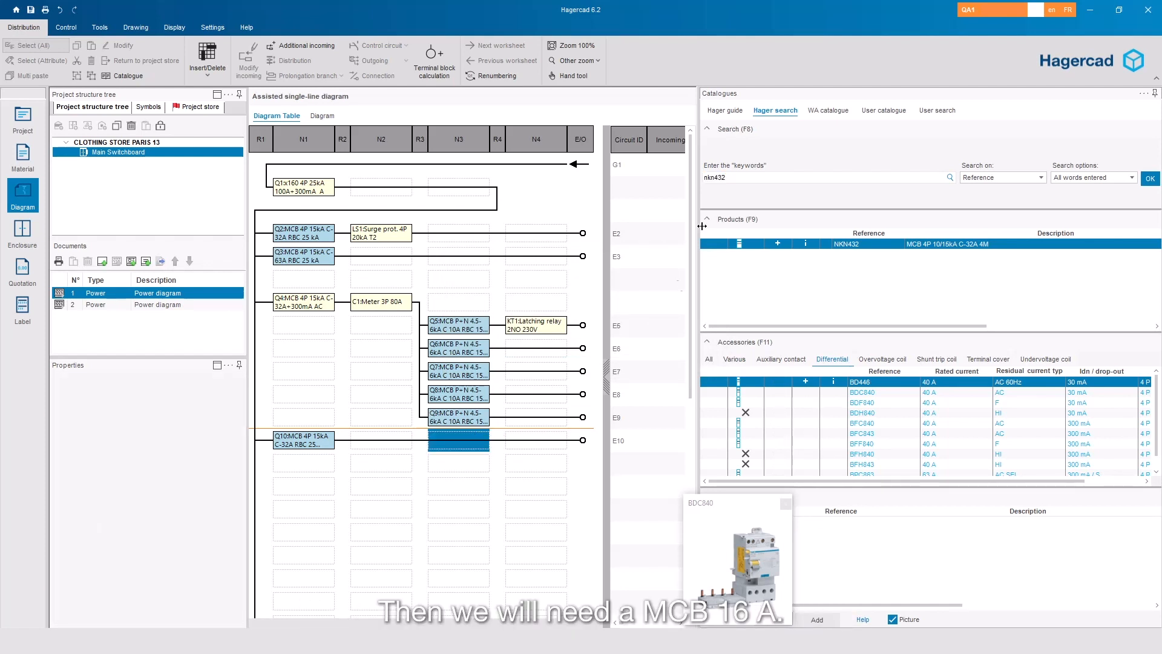
double_click(740, 176)
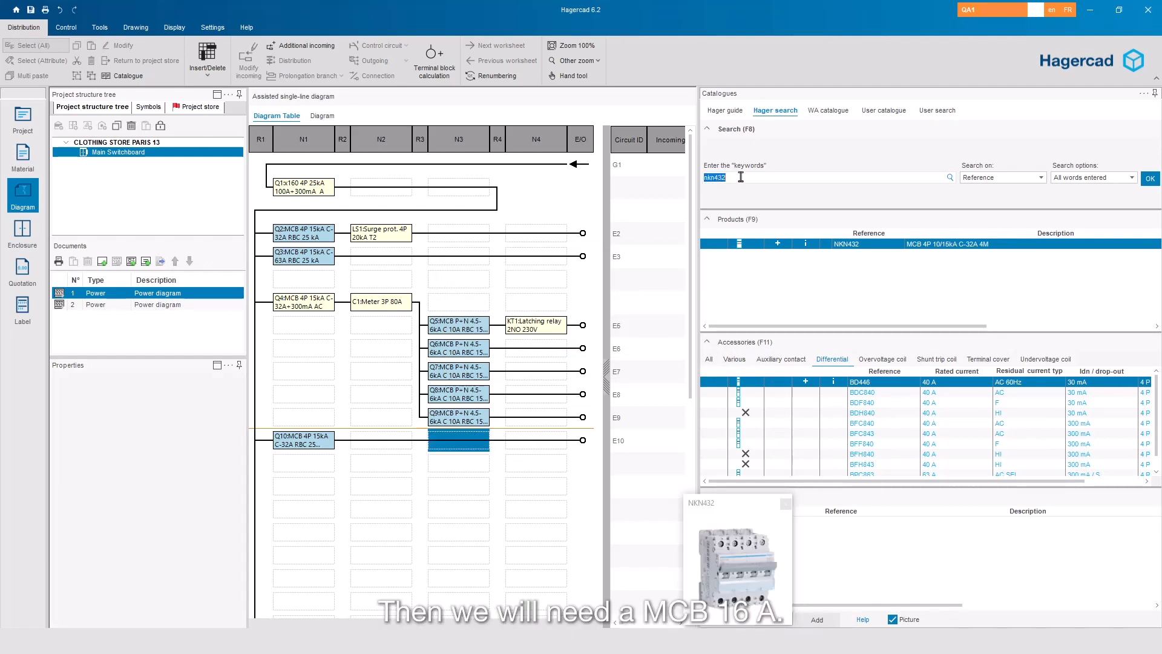
text(N)
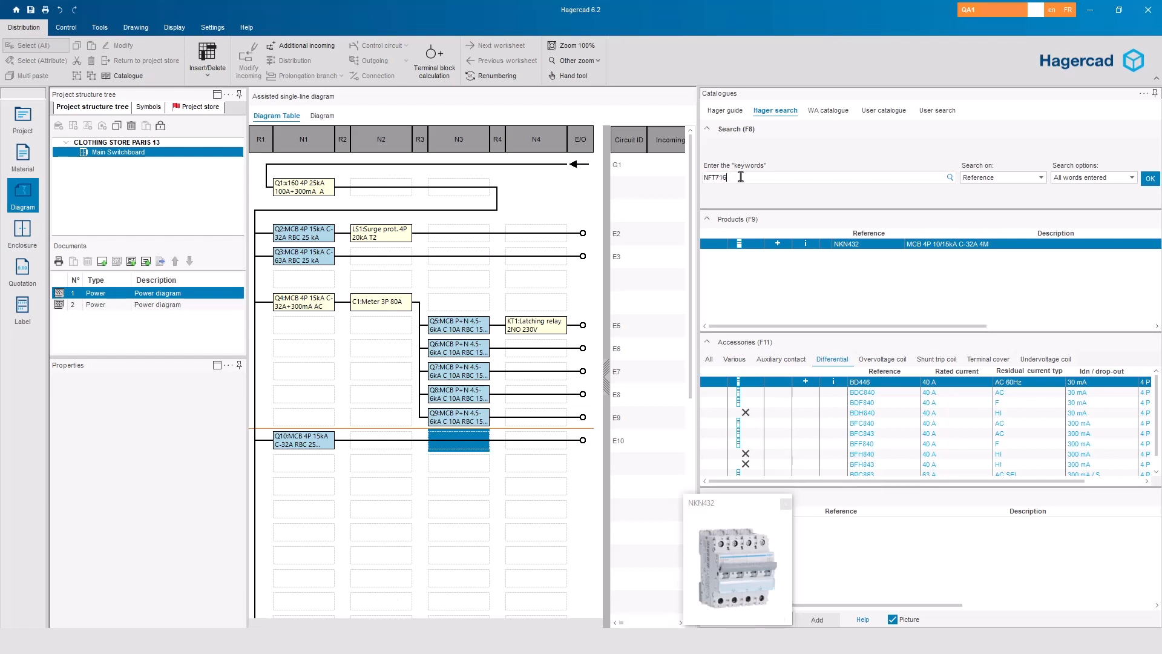
text(FT716)
key(Return)
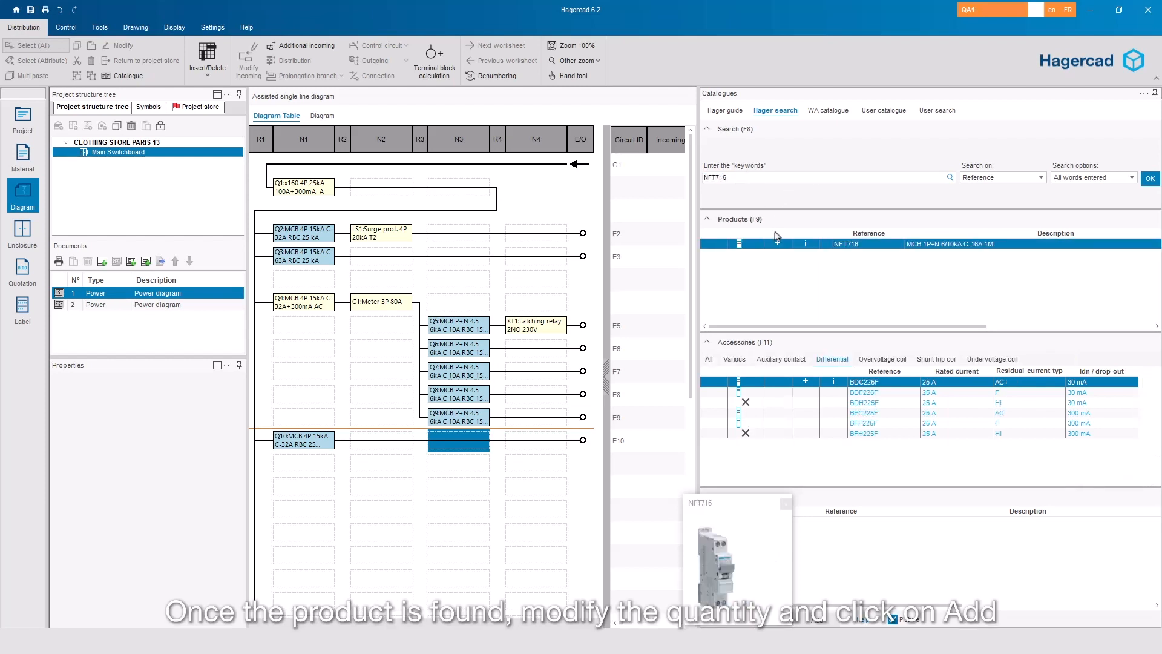
click(778, 244)
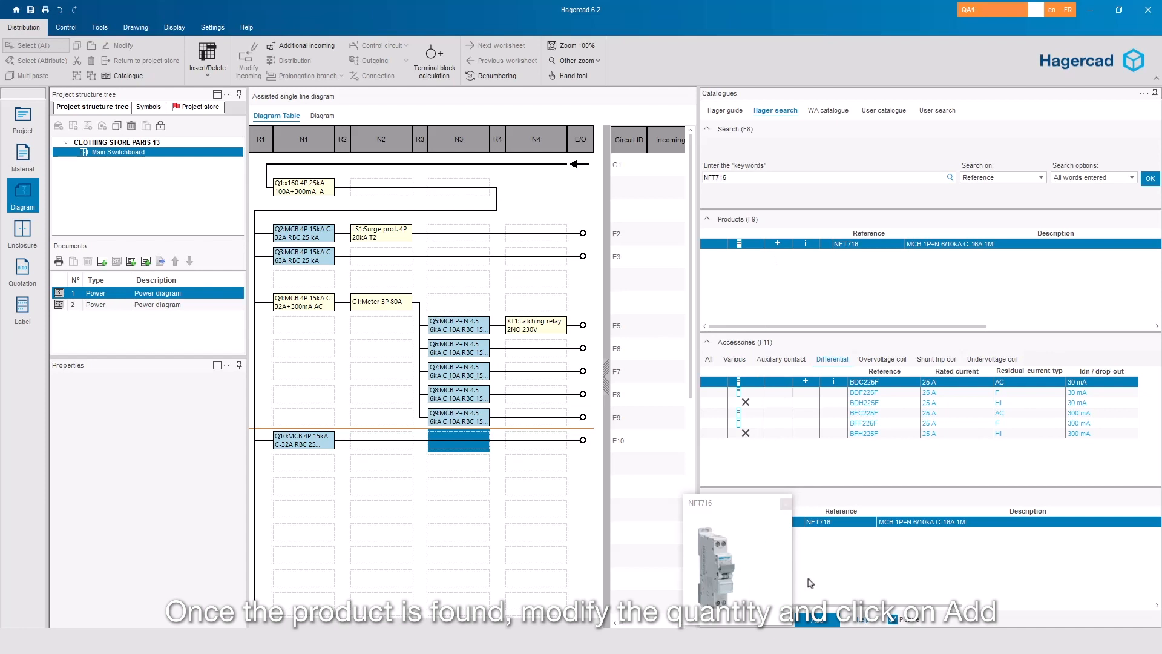
drag(768, 509, 698, 507)
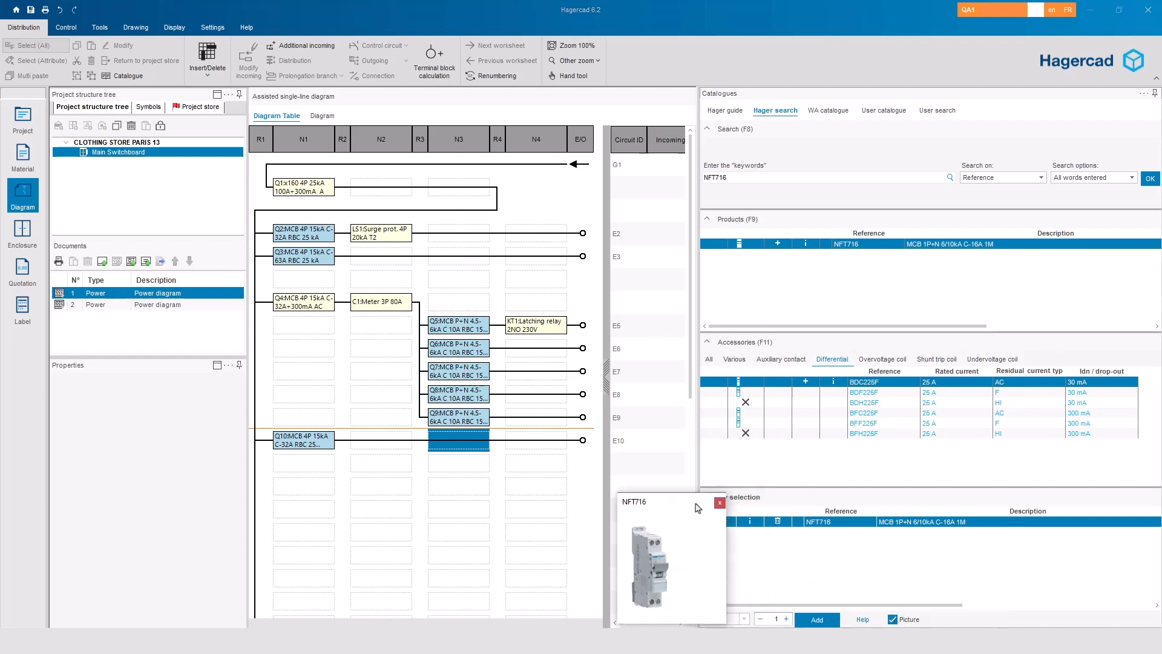
click(777, 619)
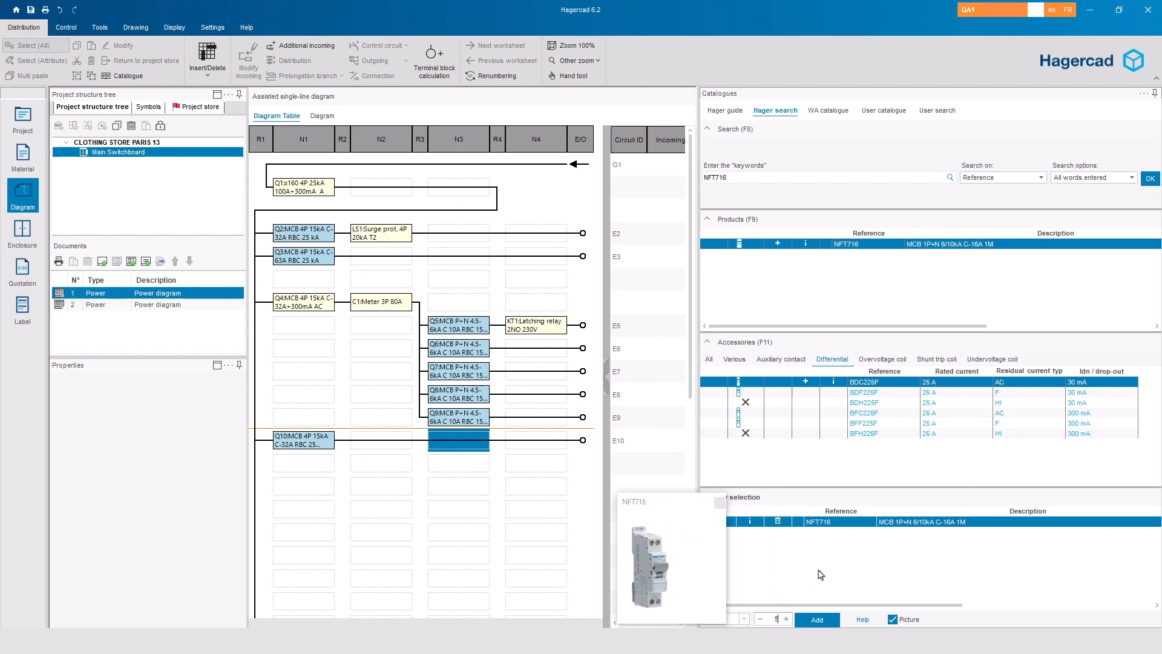
text(5)
key(Return)
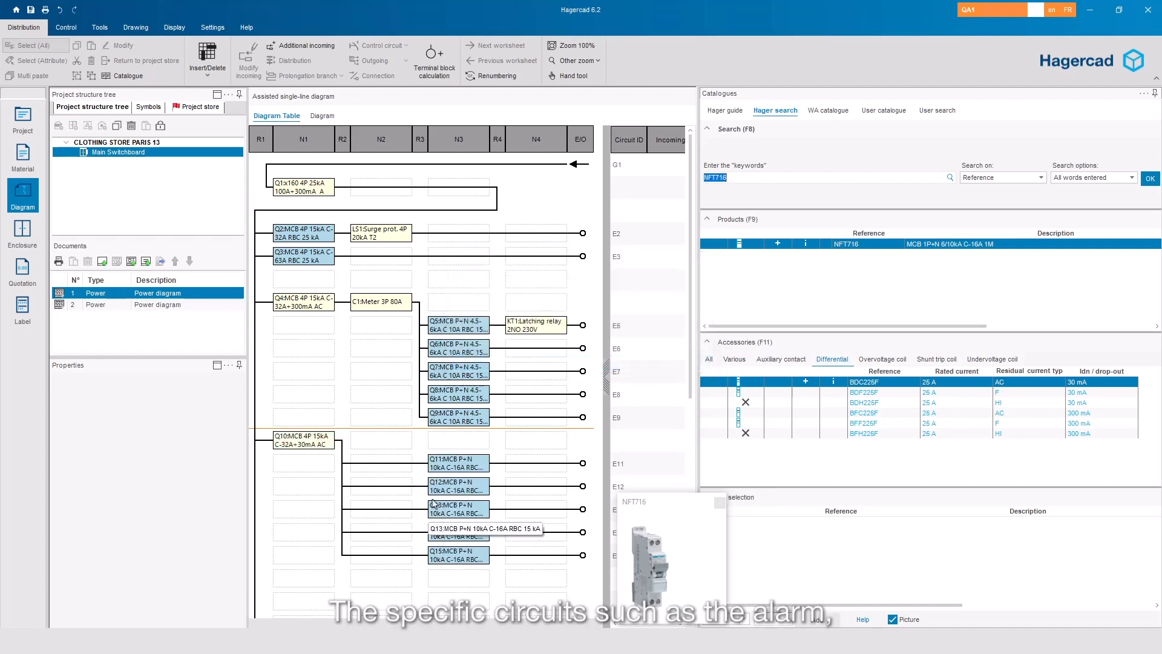
Insert two NFT716 MCBs, each with a BDC225F 30 mA add-on block, in successive N1 cells below the five 16 A circuits
scroll(434, 503, down, 2)
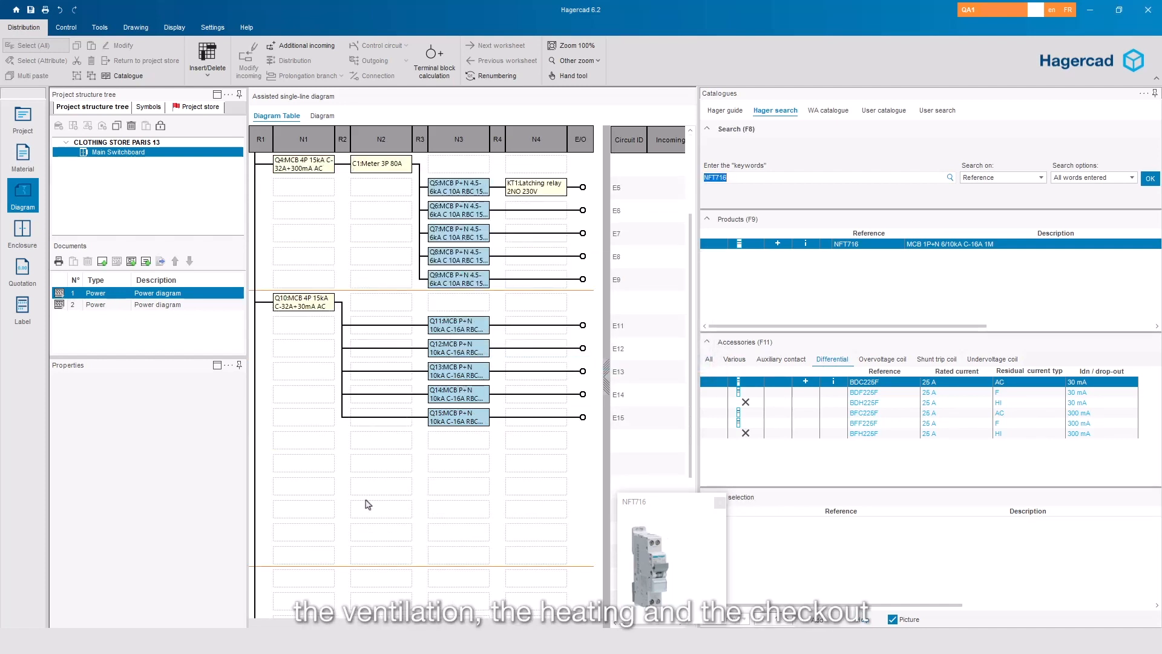
click(309, 446)
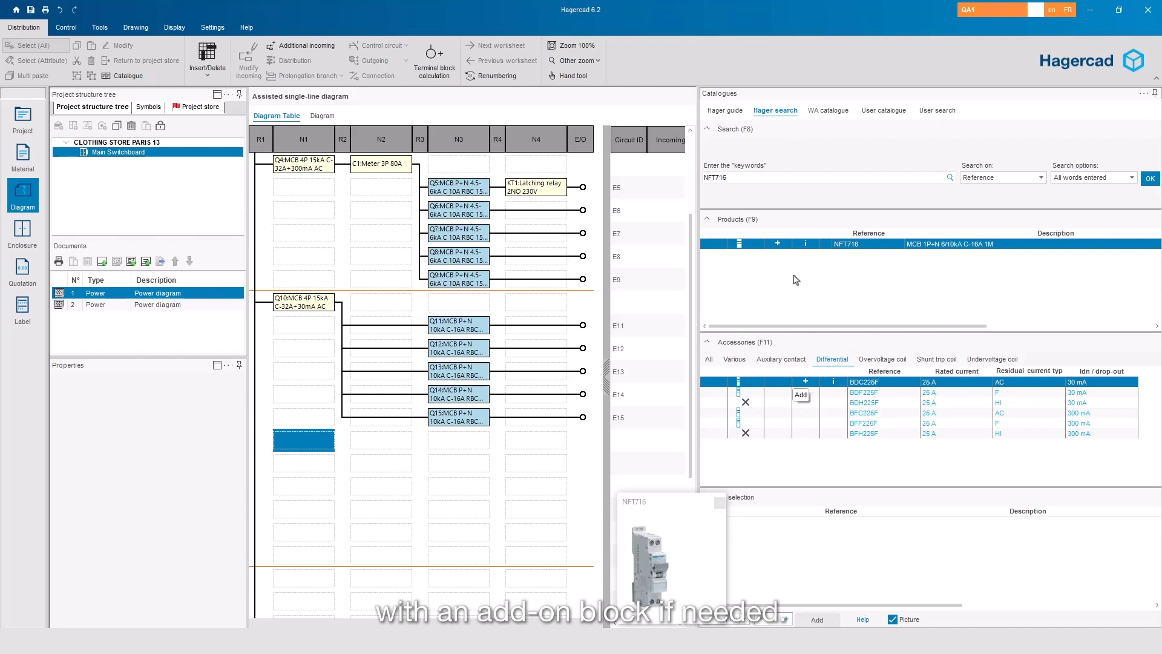
click(778, 244)
click(817, 619)
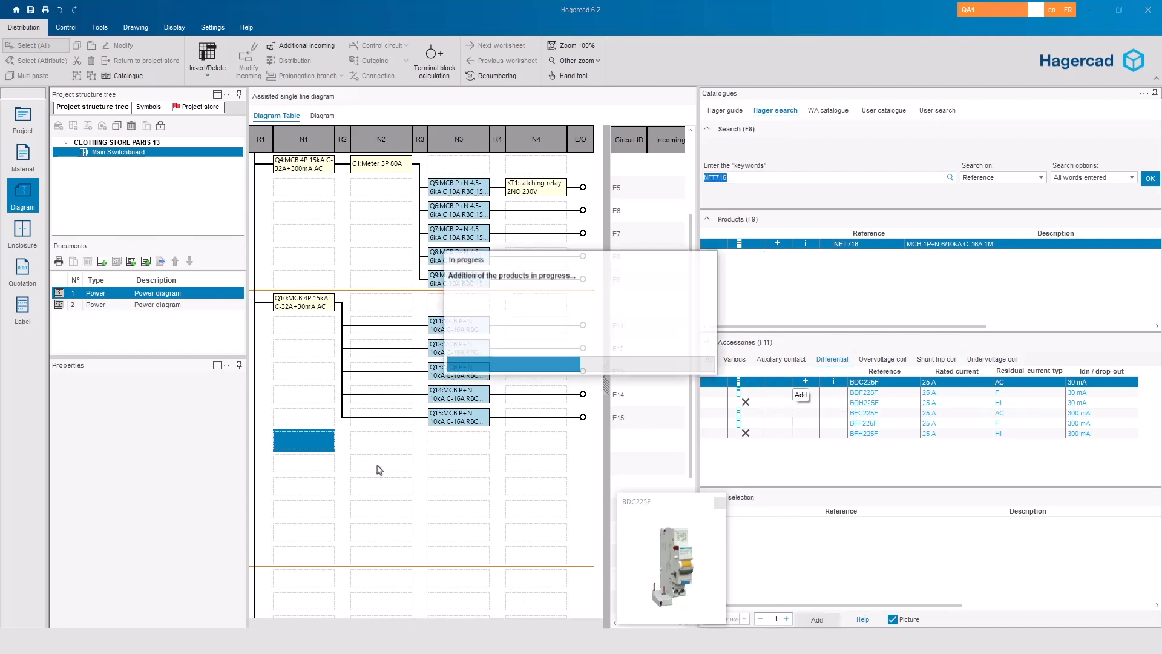
click(778, 243)
click(806, 381)
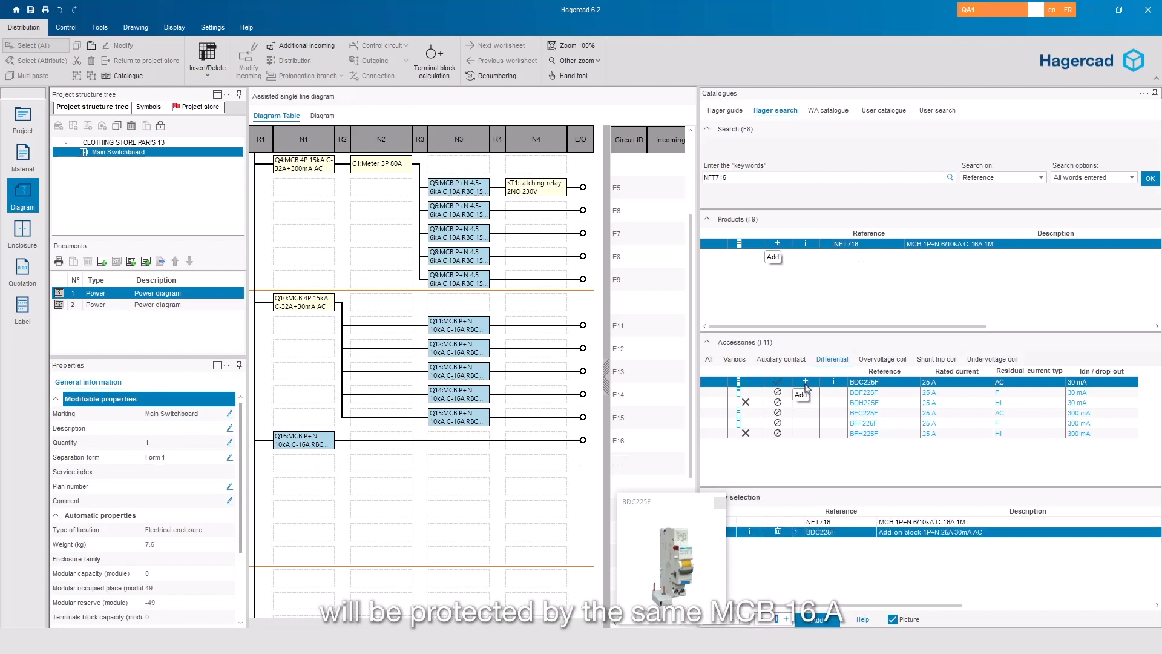
click(817, 619)
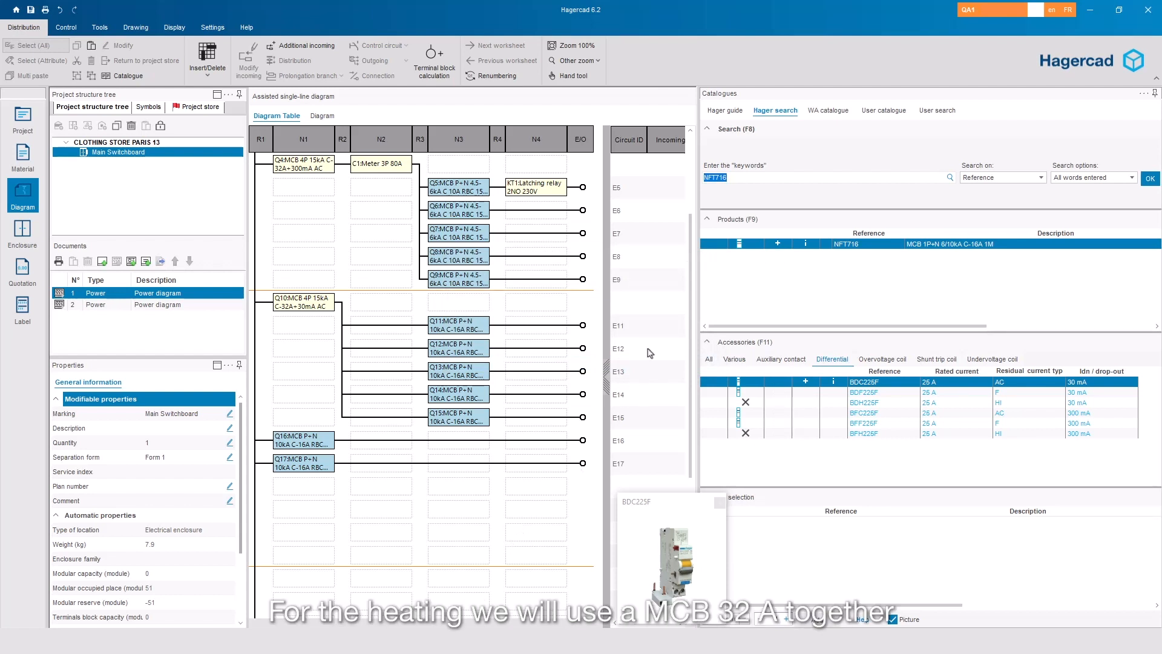
Search for NFT732 and insert this 32 A MCB with the BFC240F 300 mA type AC add-on block in the next N1 row
click(730, 179)
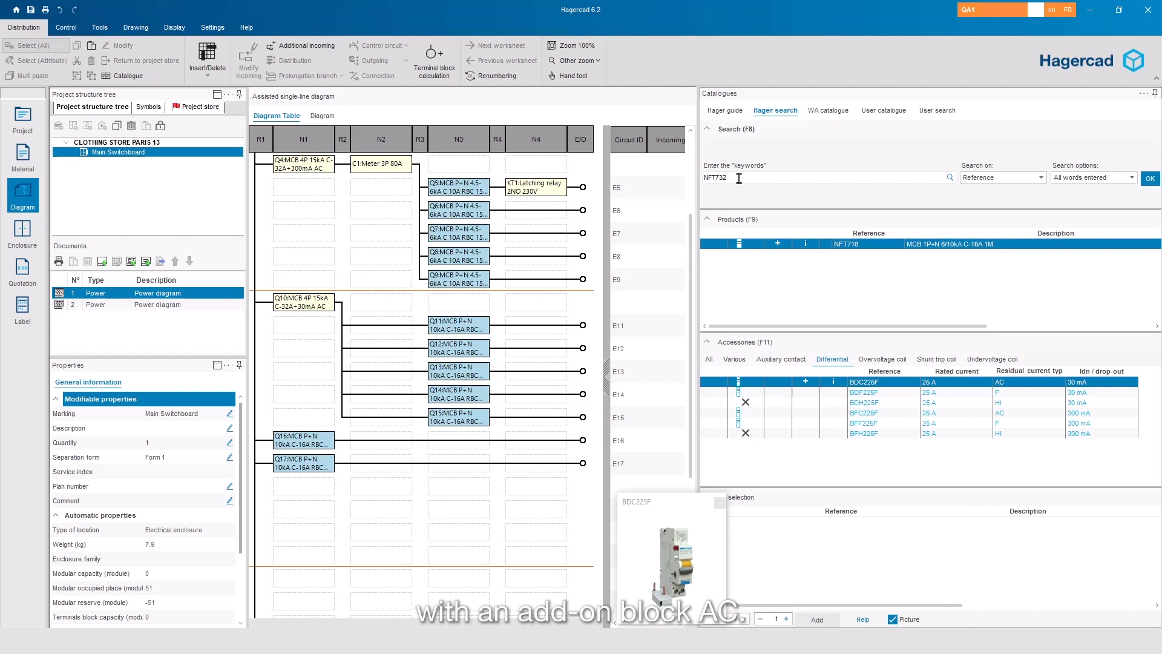
key(Return)
click(778, 243)
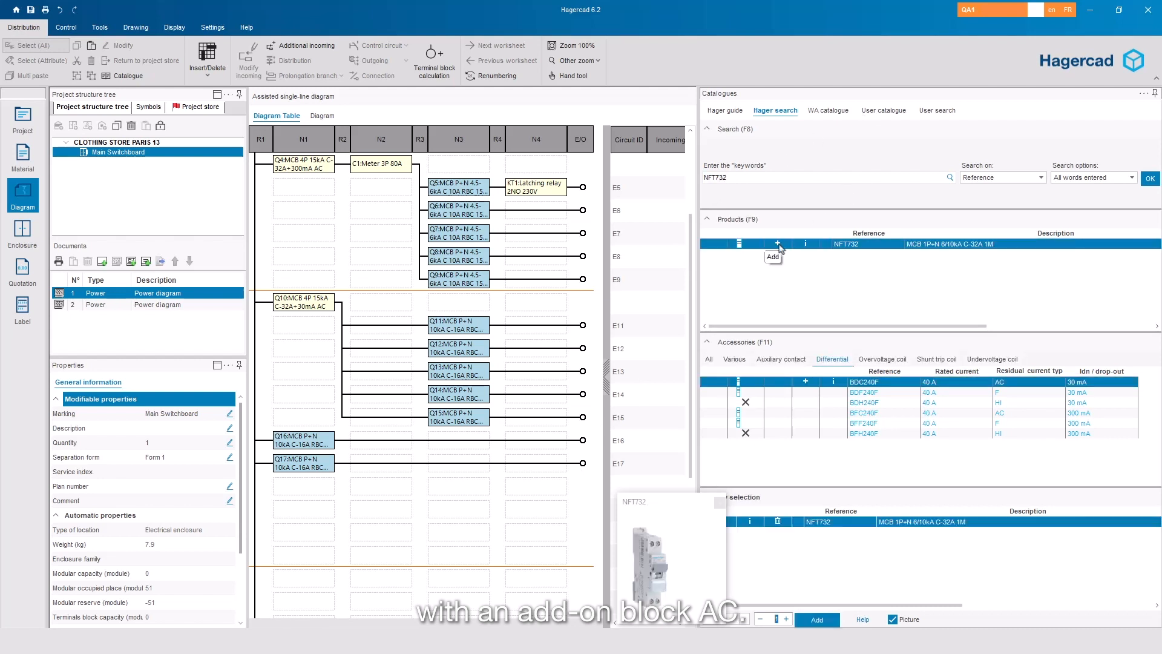
click(872, 414)
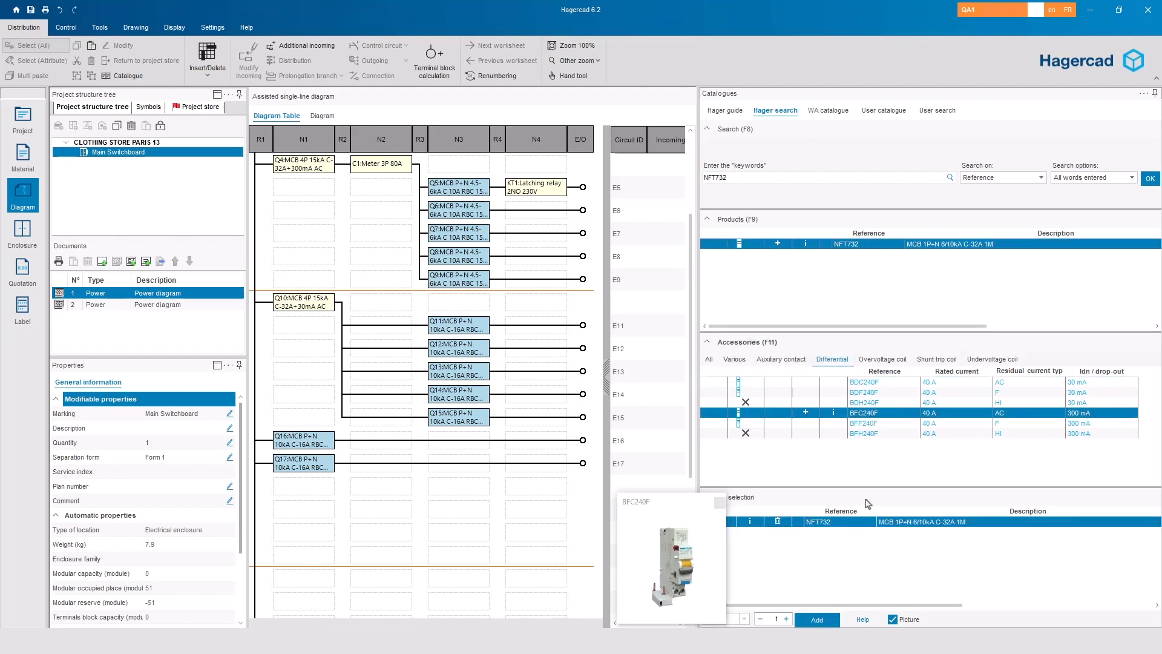
click(805, 413)
click(818, 619)
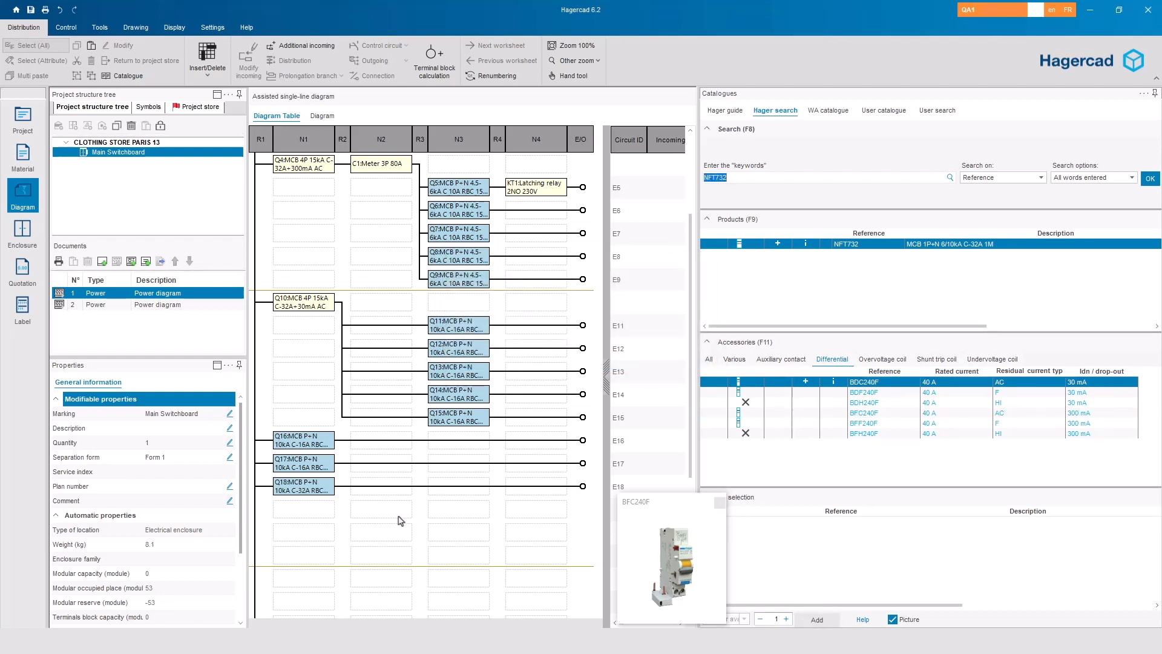
Insert MCB NFT716 with the BDH225F 30 mA type HI add-on block in the N1 cell below the new 1P+N 32 A MCB
click(317, 515)
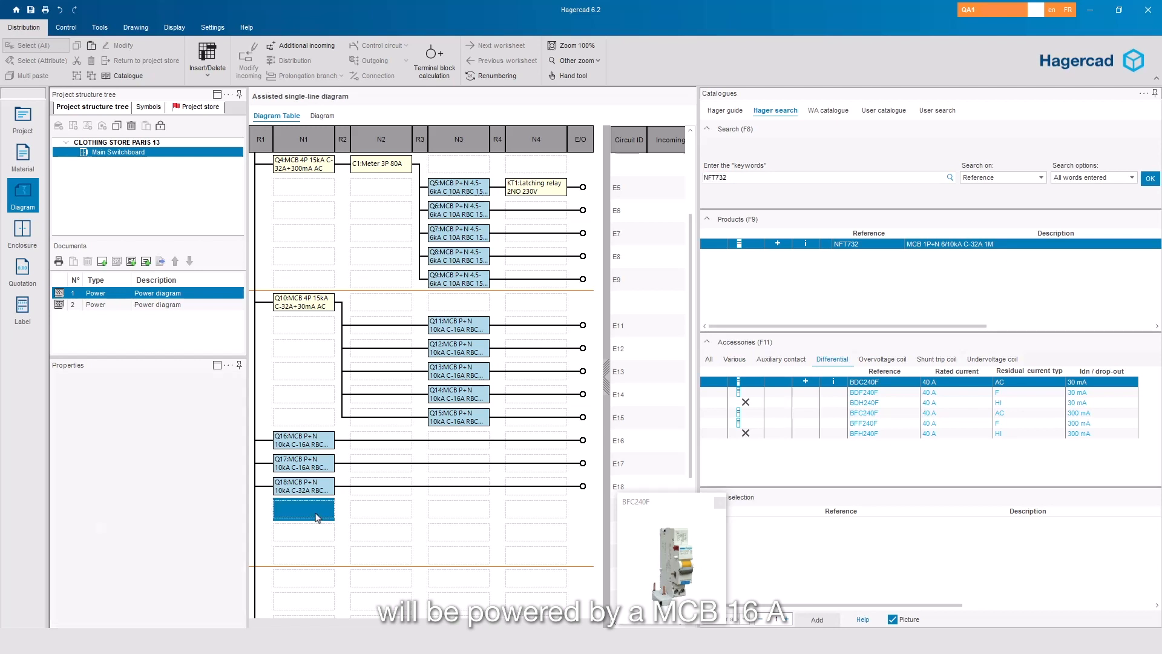
click(744, 181)
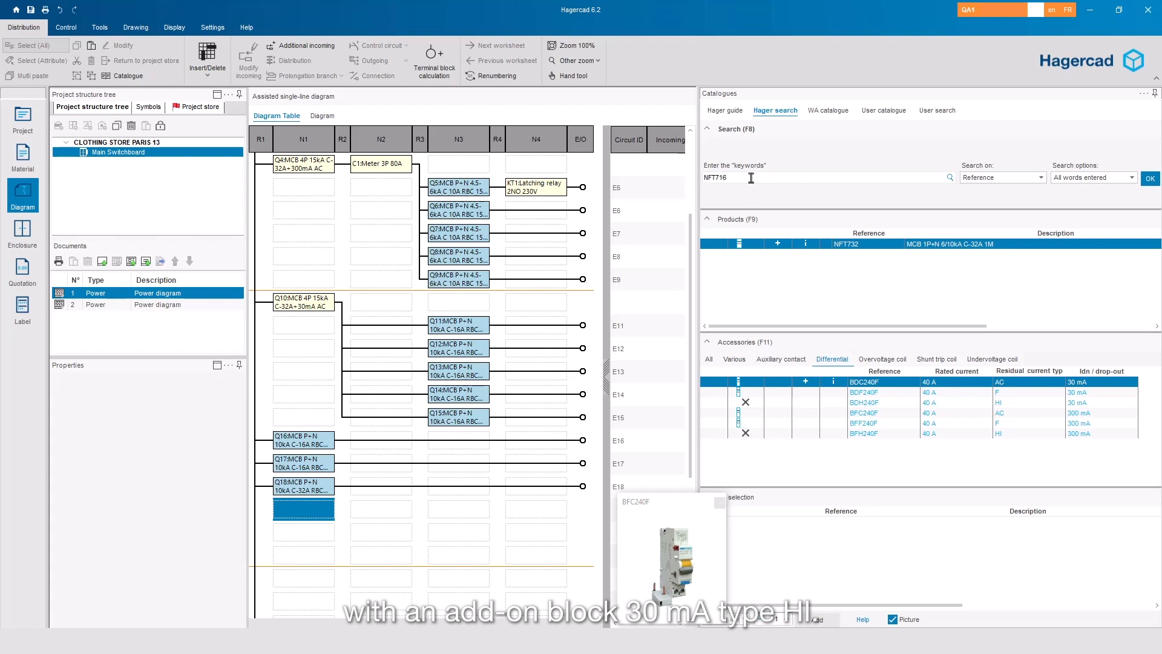
text(716)
key(Return)
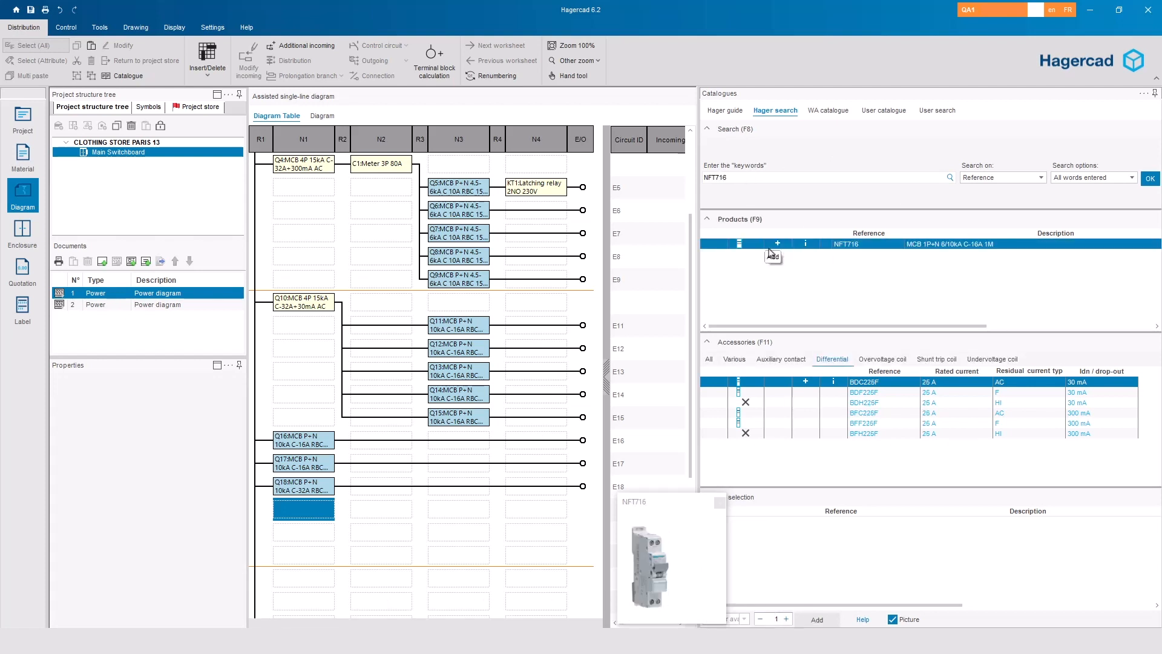
click(777, 243)
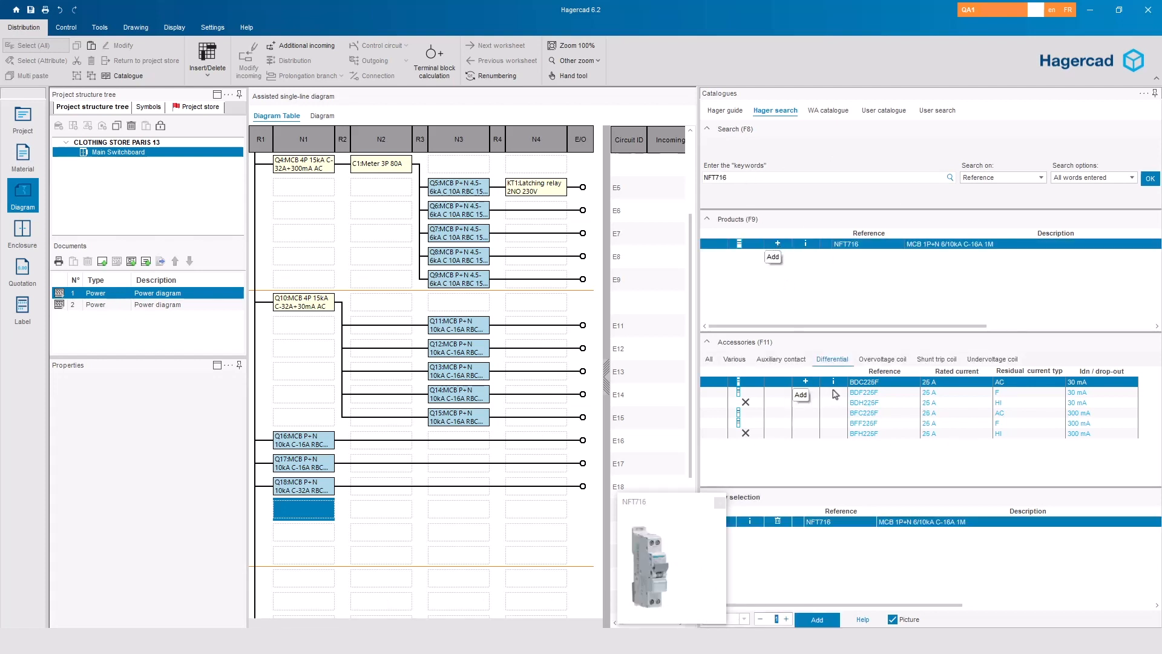
click(806, 403)
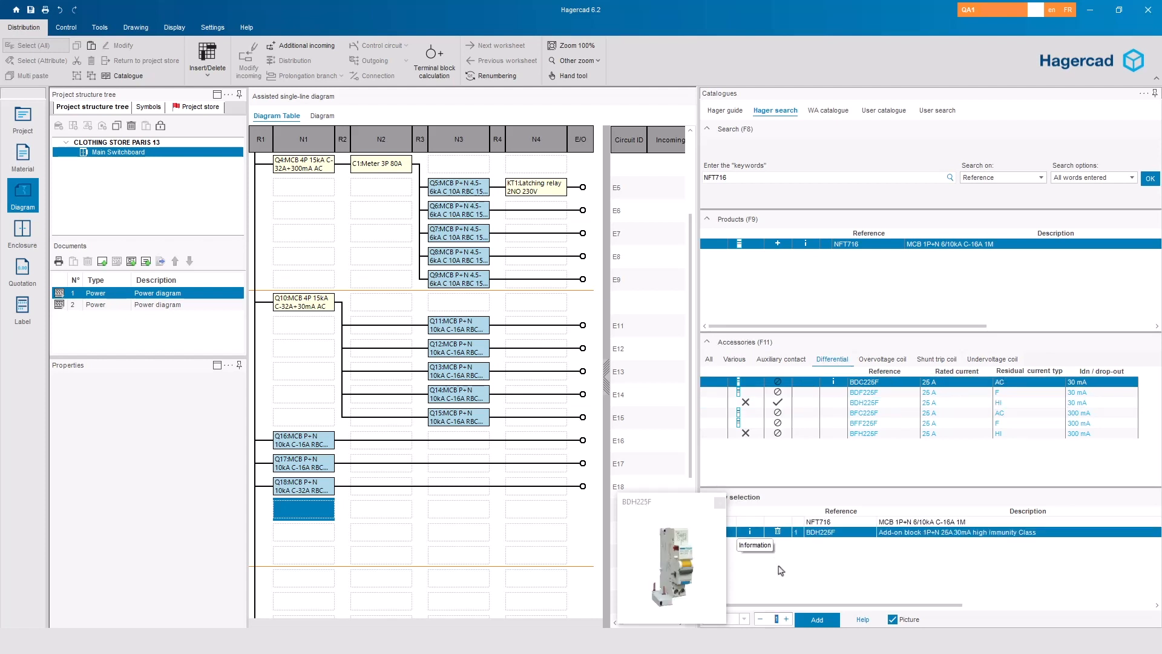
click(817, 620)
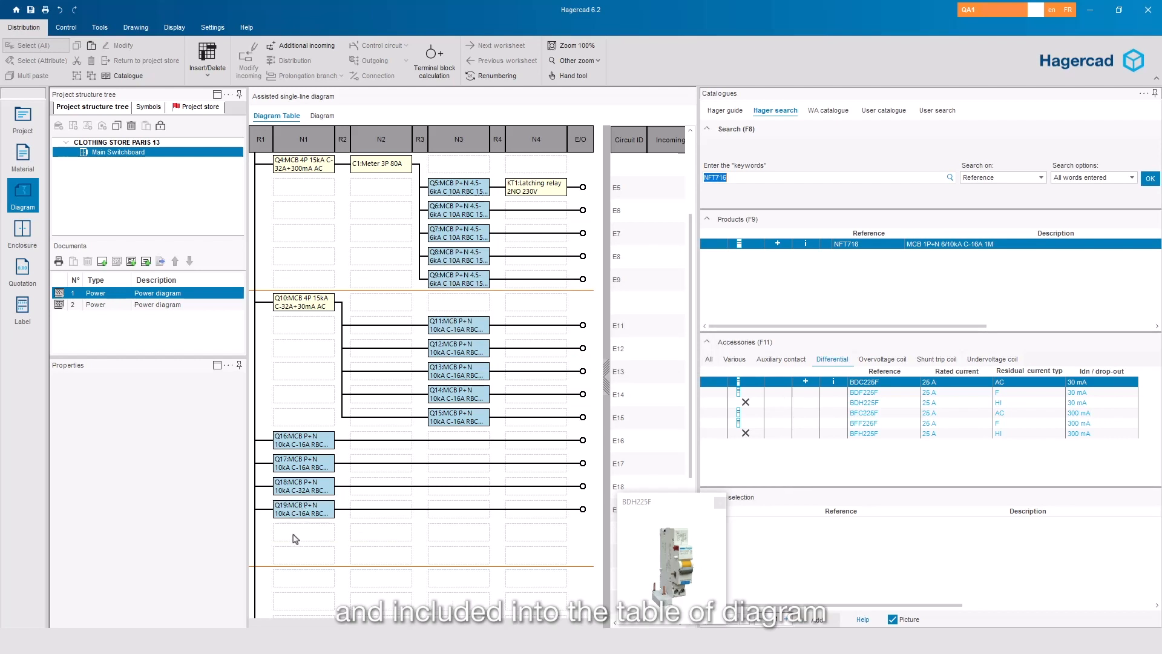
Switch to the enclosure stage, running the terminal block calculation and adding the missing terminals to the Main Switchboard's block X1
click(23, 239)
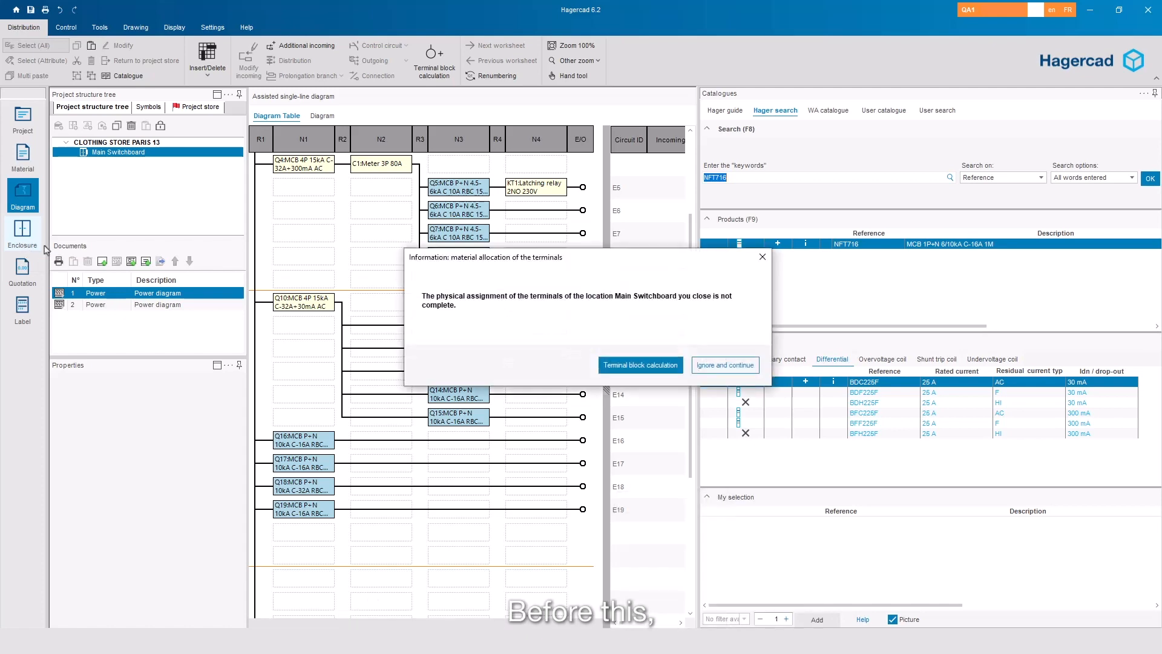
click(618, 367)
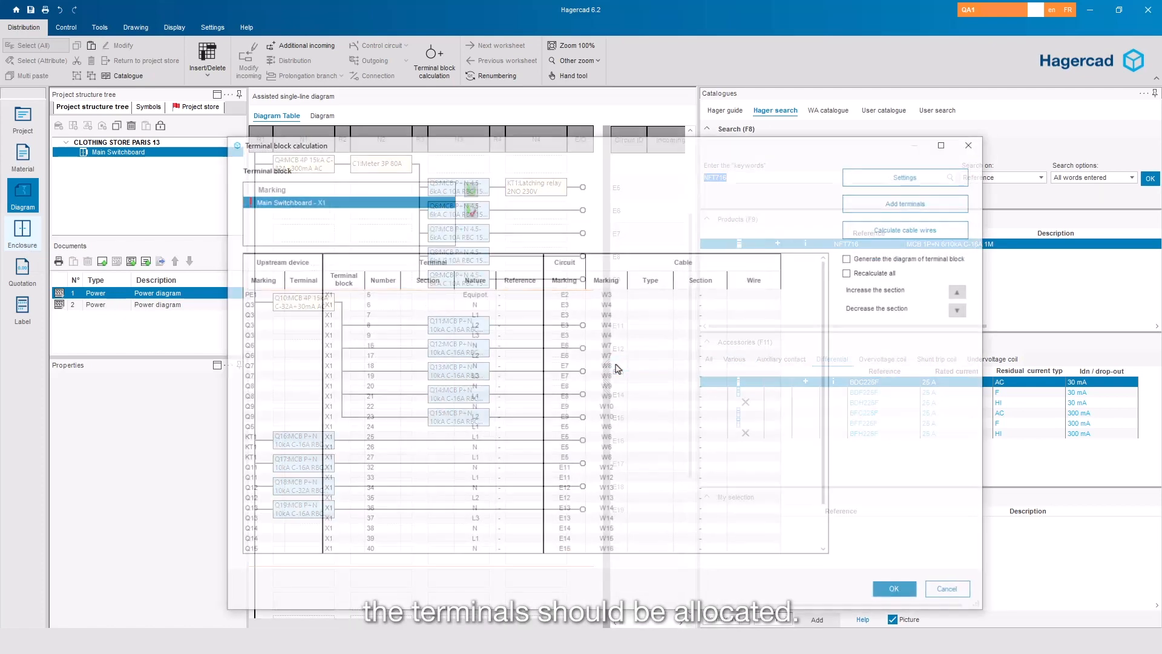
click(909, 202)
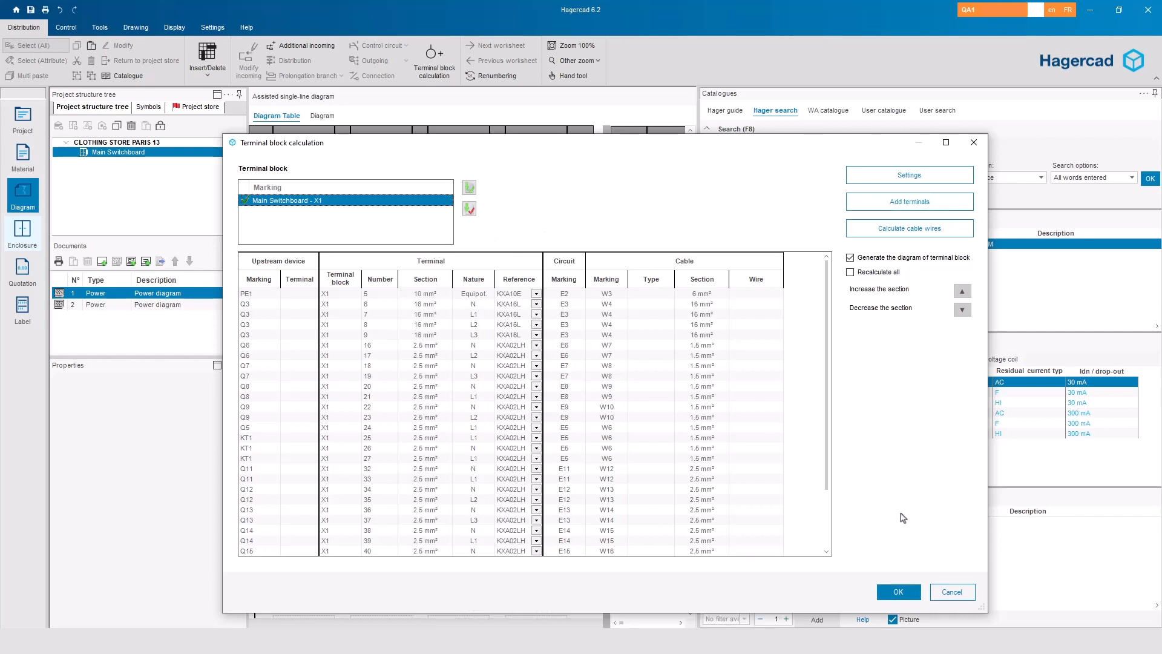
click(899, 592)
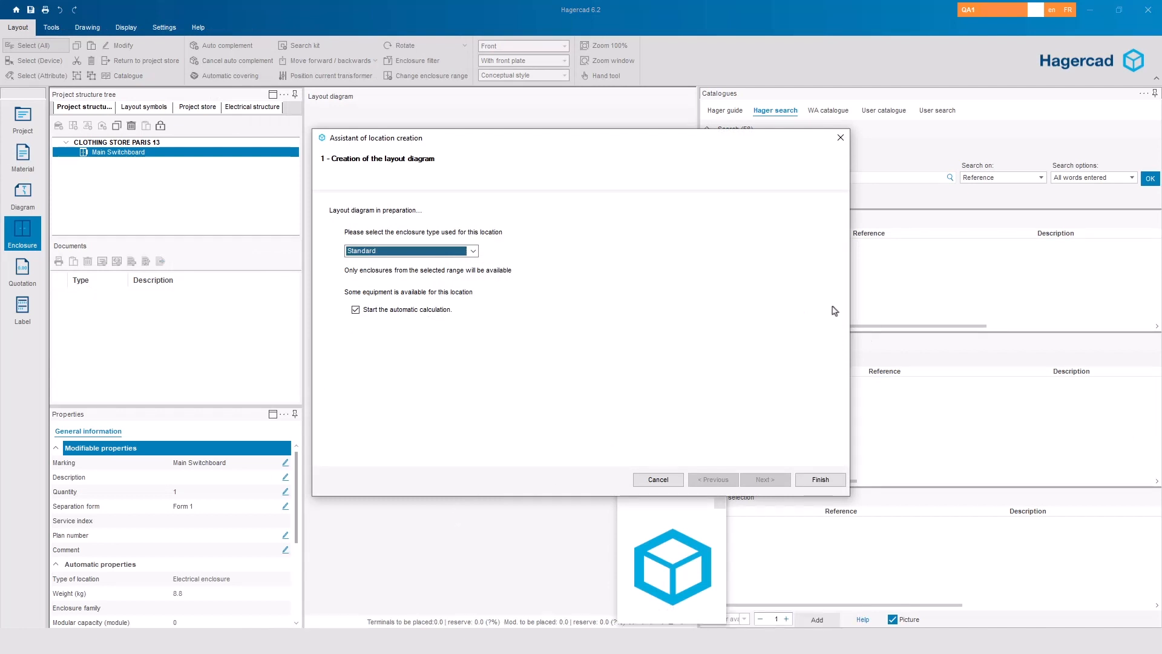
Create the layout diagram with the Standard enclosure type and automatic calculation, keeping the Vega D flush-mounted family and proposed terminal position
click(821, 480)
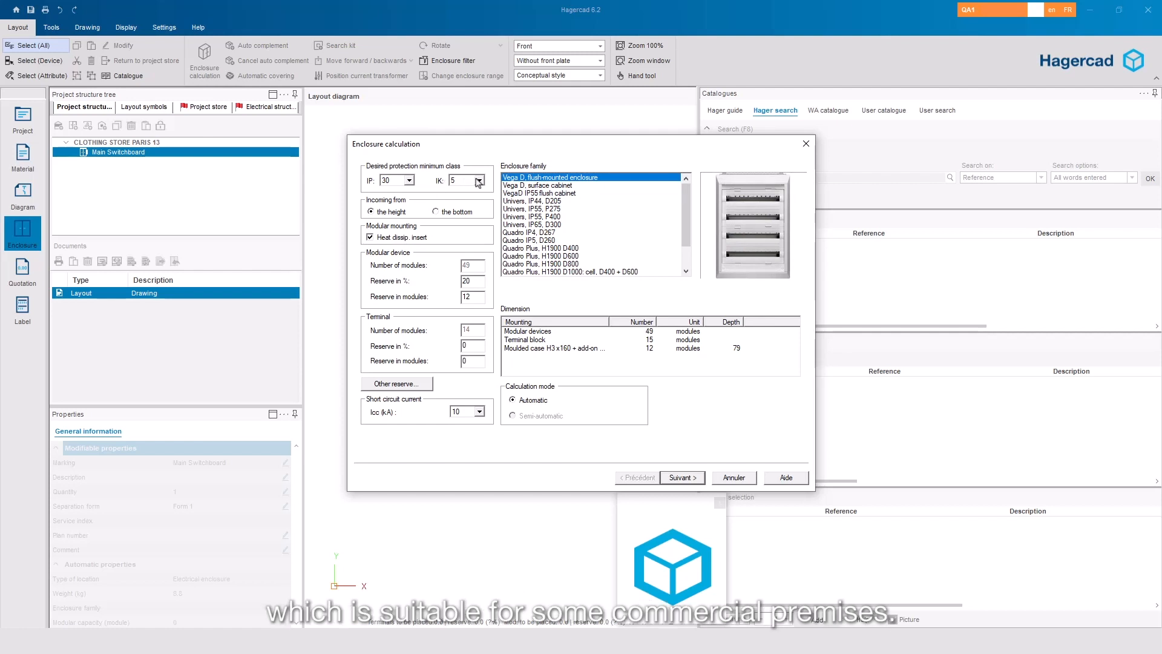
click(677, 479)
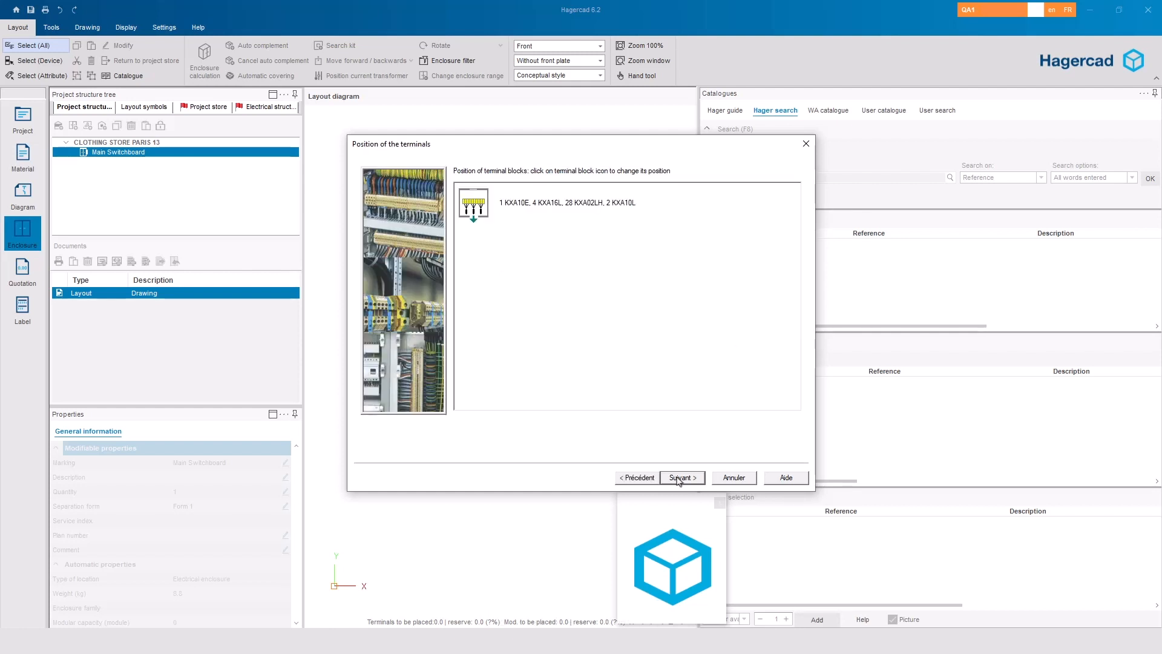
click(678, 479)
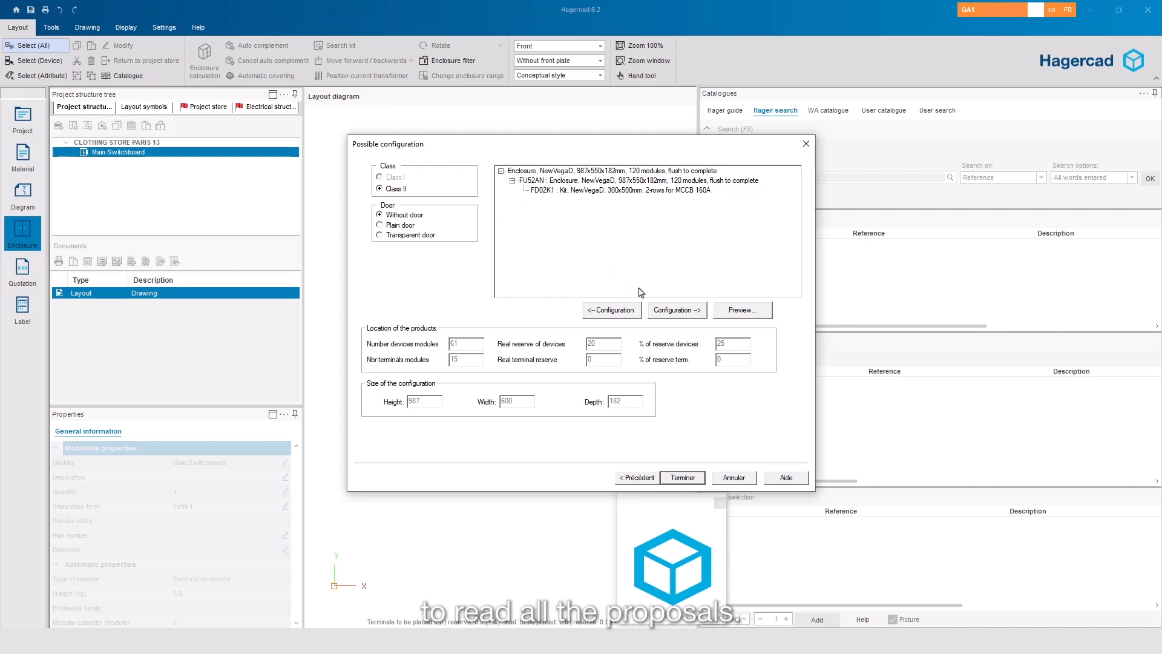
Choose the FU62AN 144-module flush enclosure configuration, preview its layout and complete the enclosure calculation
click(662, 315)
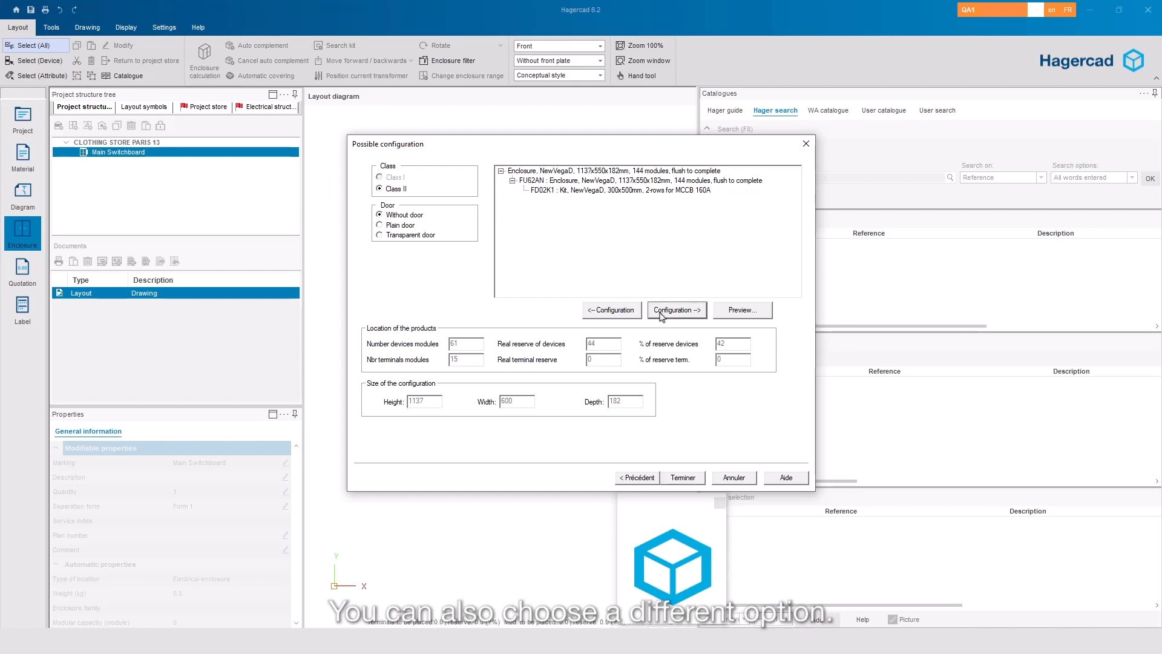
click(724, 308)
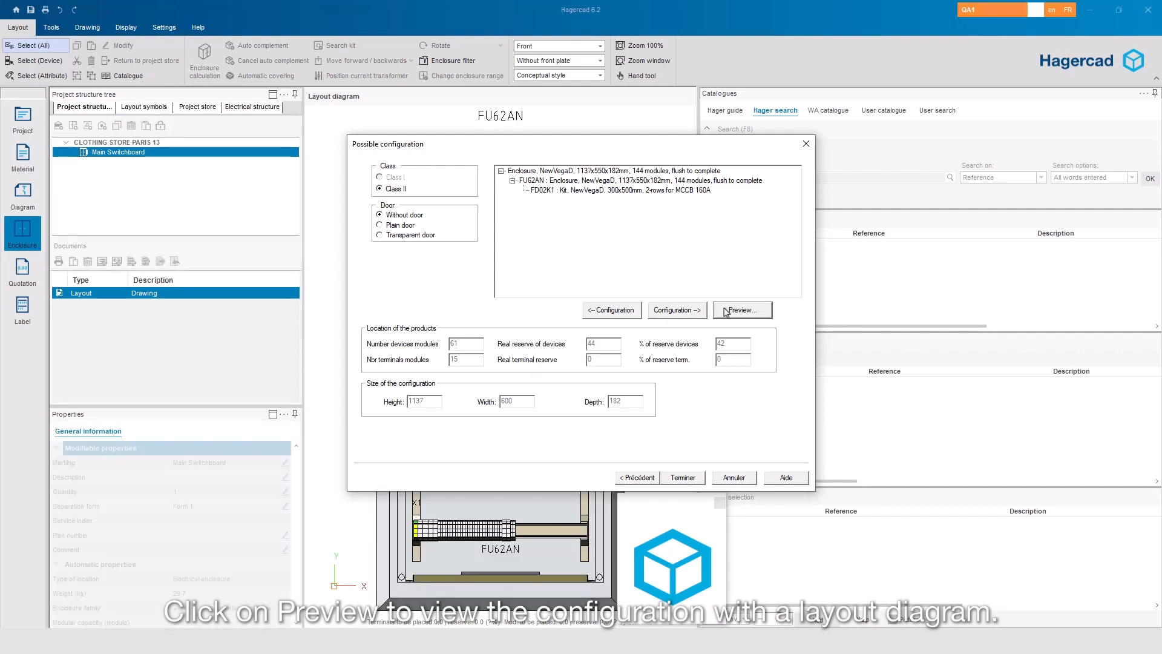
drag(538, 145, 834, 144)
click(981, 475)
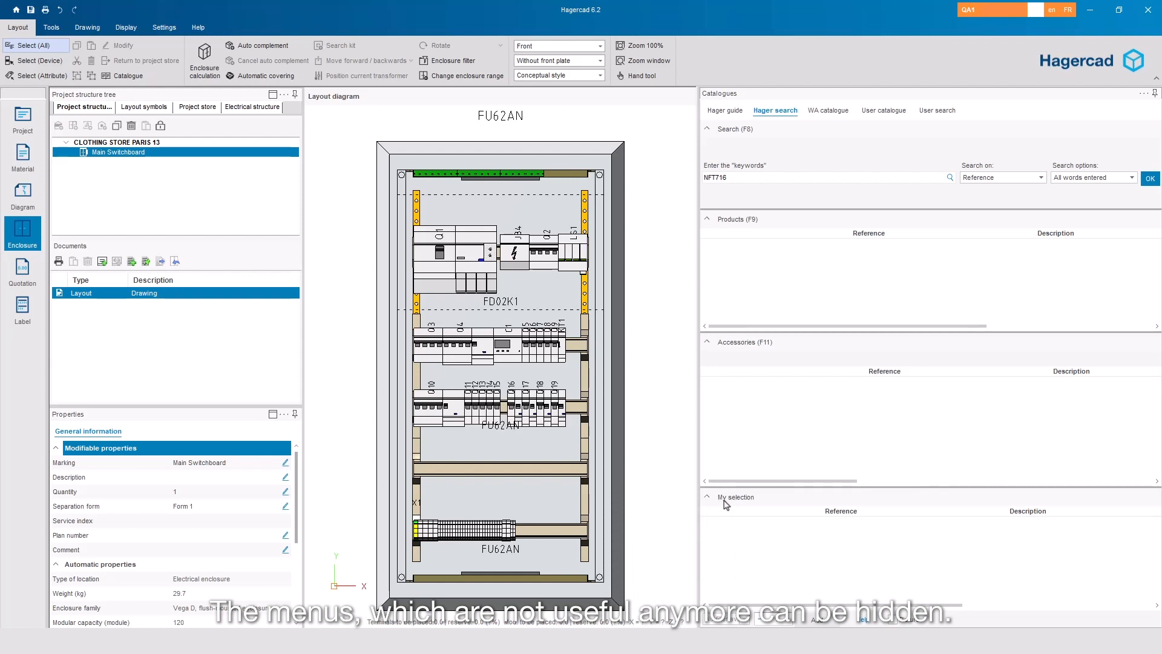
Hide the catalogues pane and move circuit breakers Q16 to Q19 onto the empty rail above terminal block X1
click(1155, 94)
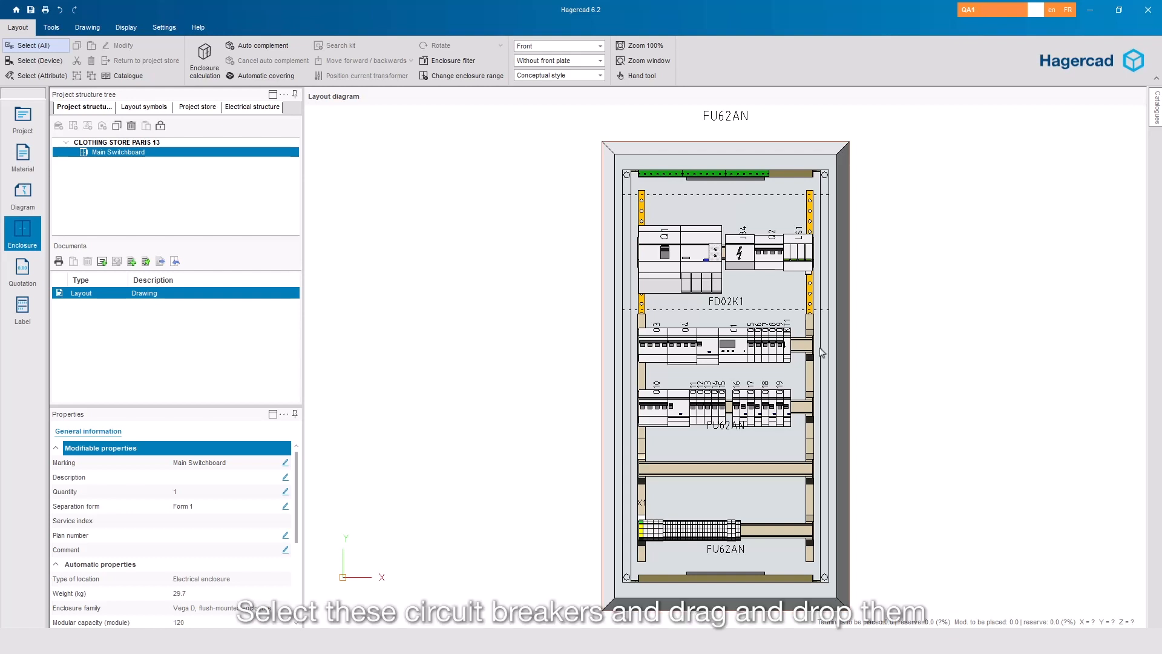
drag(731, 370, 659, 473)
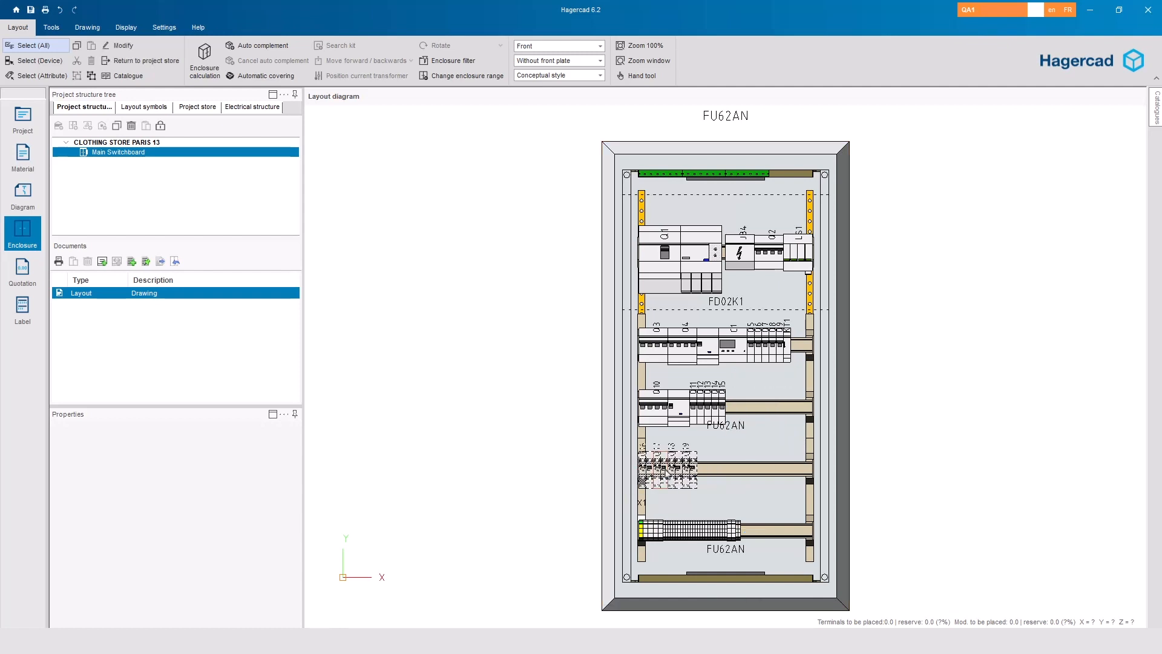
Save the project with the rearranged breakers and switch to the quotation stage
click(577, 457)
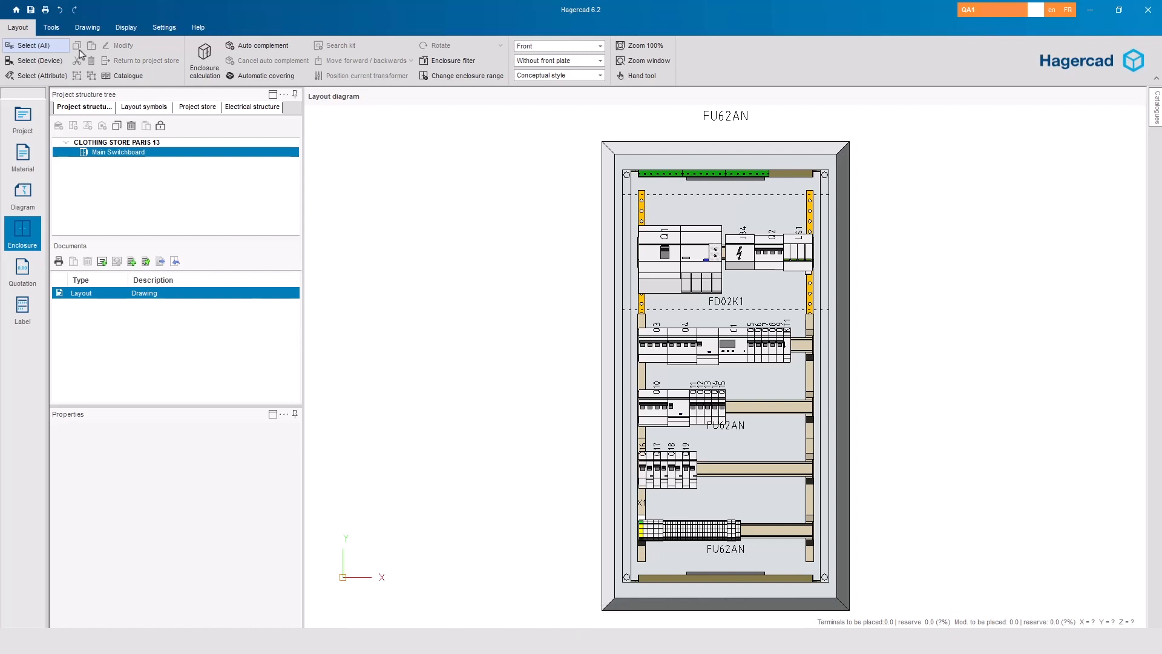
click(28, 10)
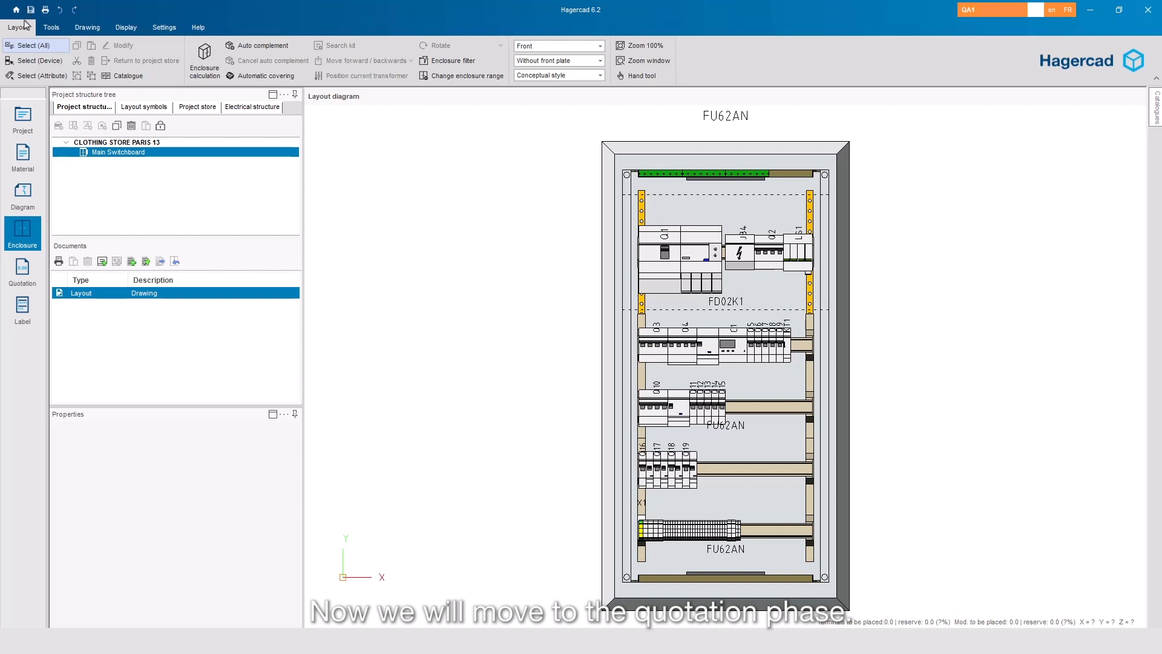
click(22, 270)
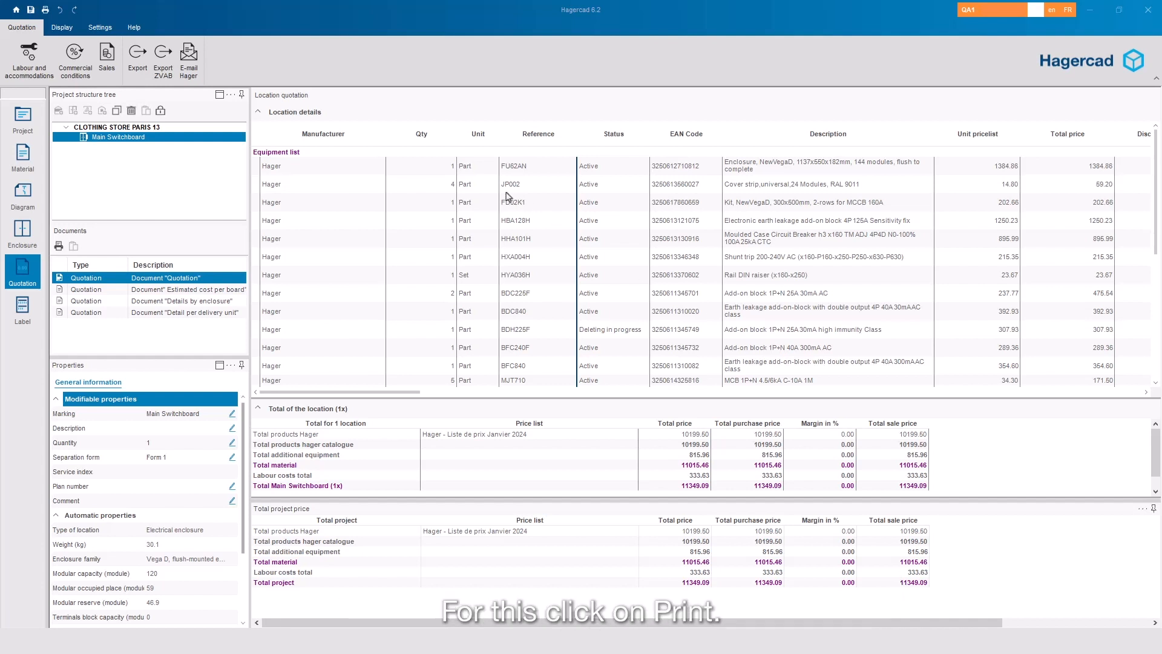
Print the Main Switchboard's electric diagram, its whole-location front layout without front plate, and the "Project price - Material and services - Selling price" document
click(45, 10)
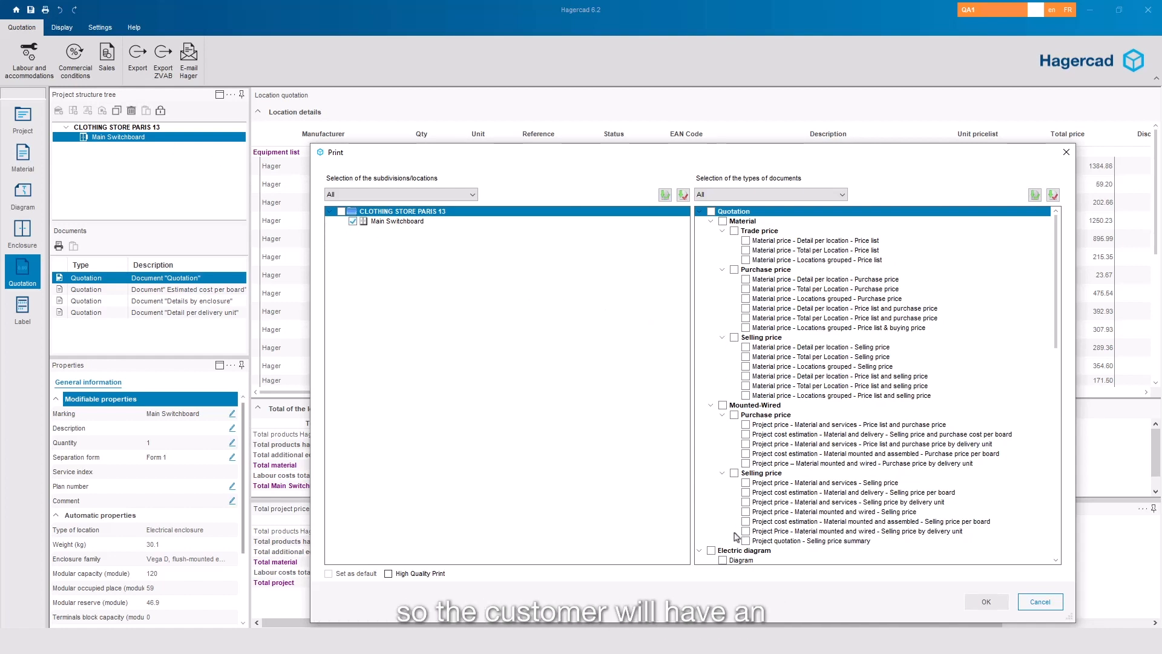
click(722, 560)
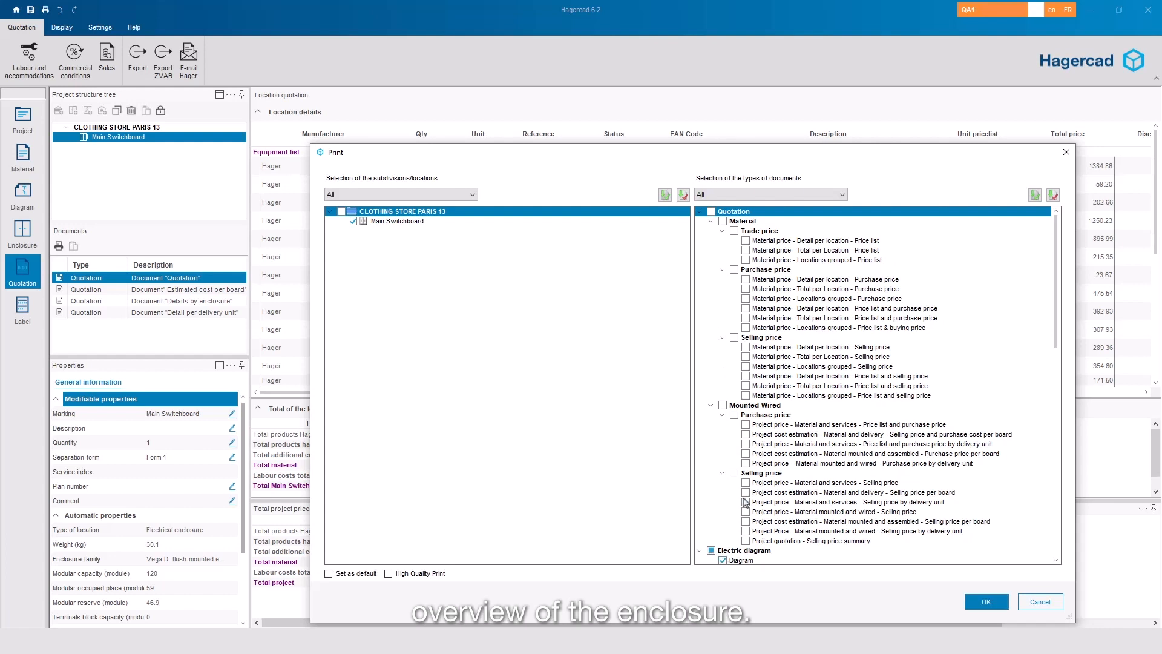
scroll(758, 425, down, 7)
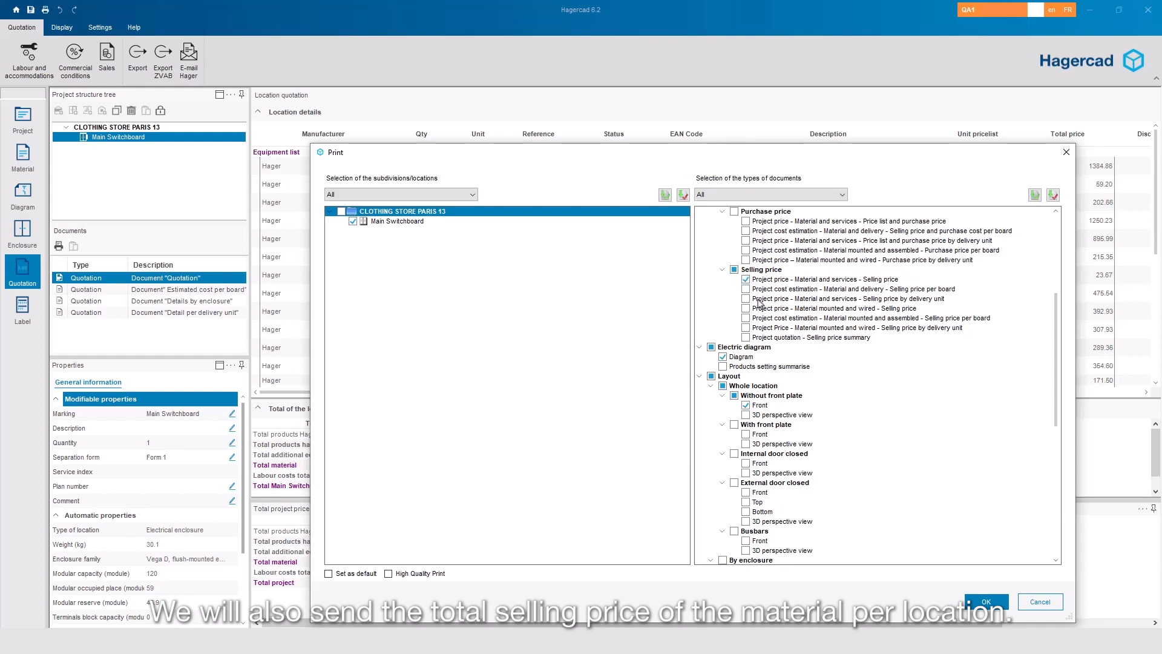
click(987, 603)
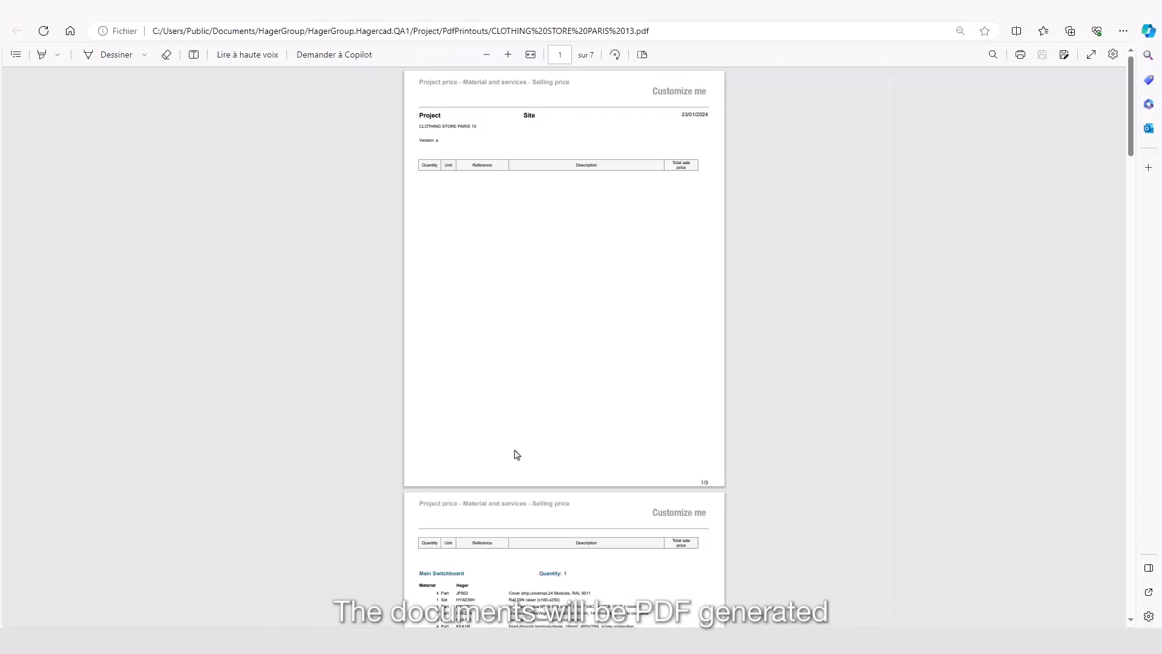
Examine the Main Switchboard's material list and sale prices on page 2 of the generated PDF
scroll(517, 451, down, 7)
ctrl+scroll(516, 438, up, 1)
ctrl+scroll(514, 423, up, 1)
scroll(500, 306, up, 3)
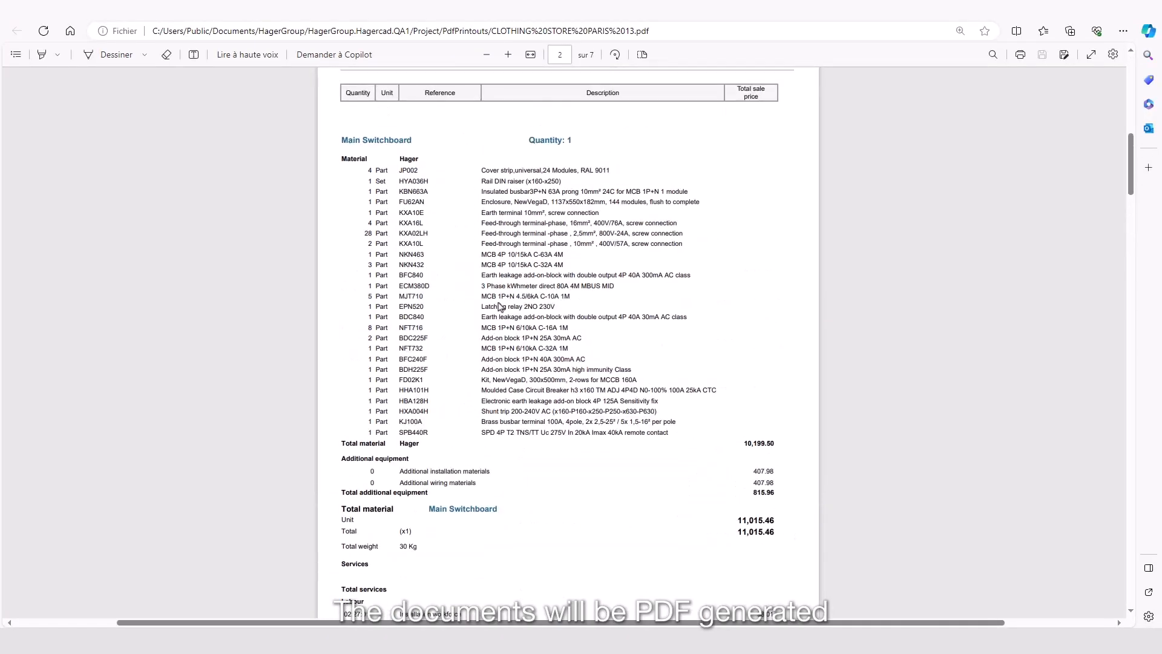
ctrl+scroll(500, 291, up, 1)
scroll(500, 270, up, 1)
Examine the full FU62AN enclosure layout drawing on page 7 of the PDF
drag(1129, 153, 1161, 526)
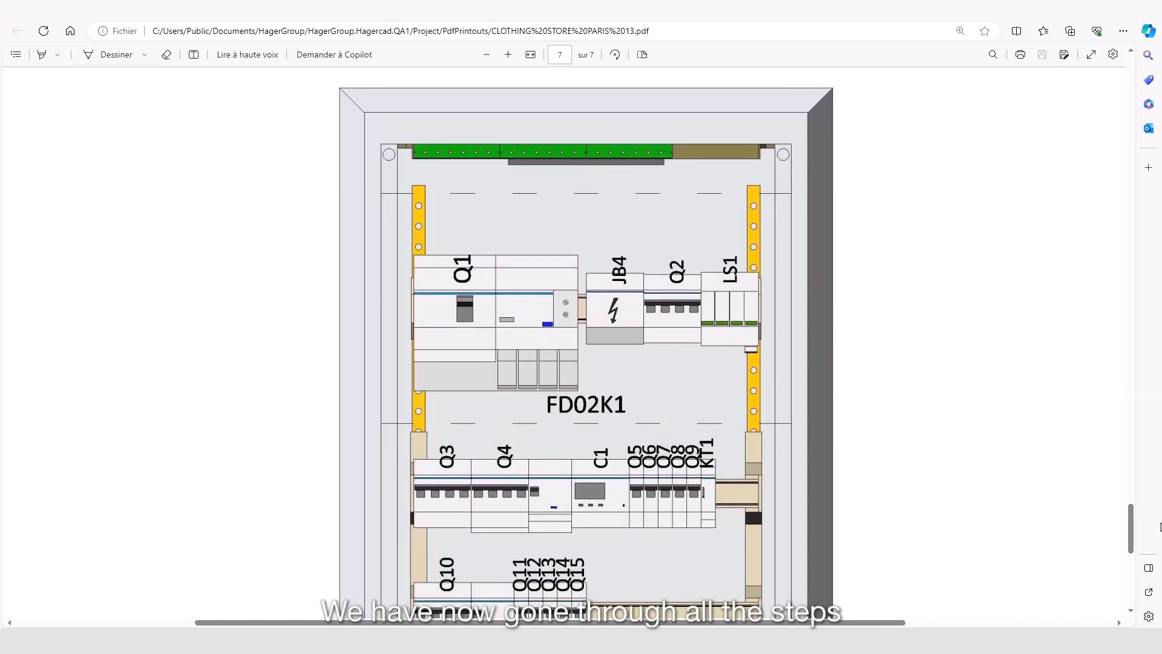
ctrl+scroll(958, 409, down, 3)
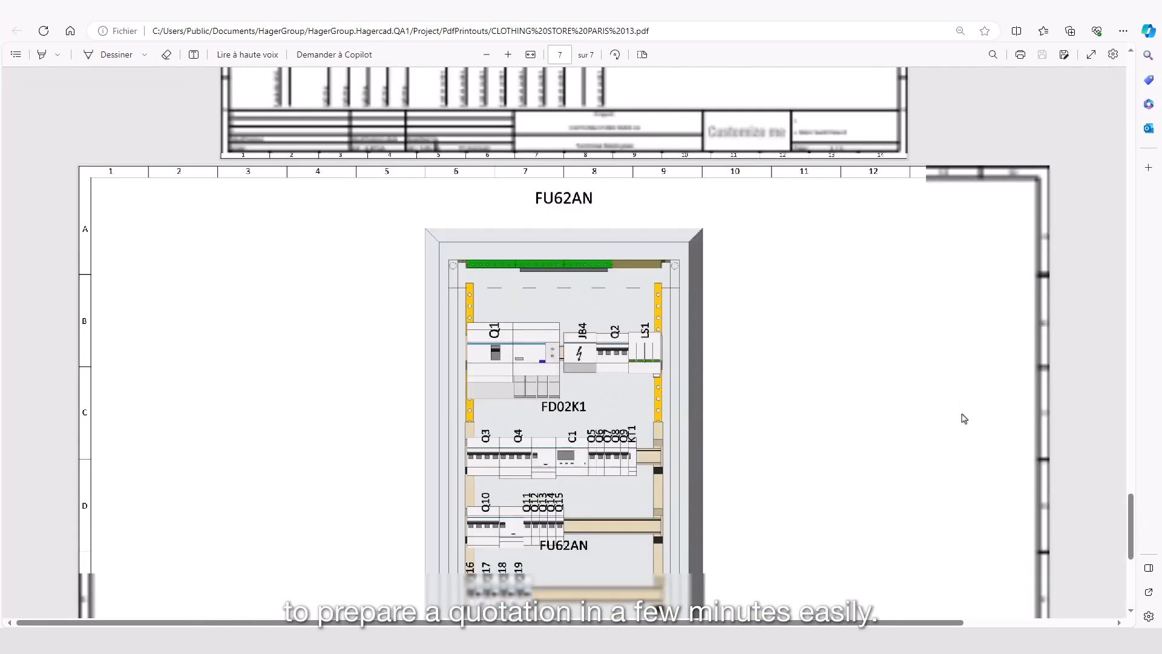
ctrl+scroll(962, 420, down, 1)
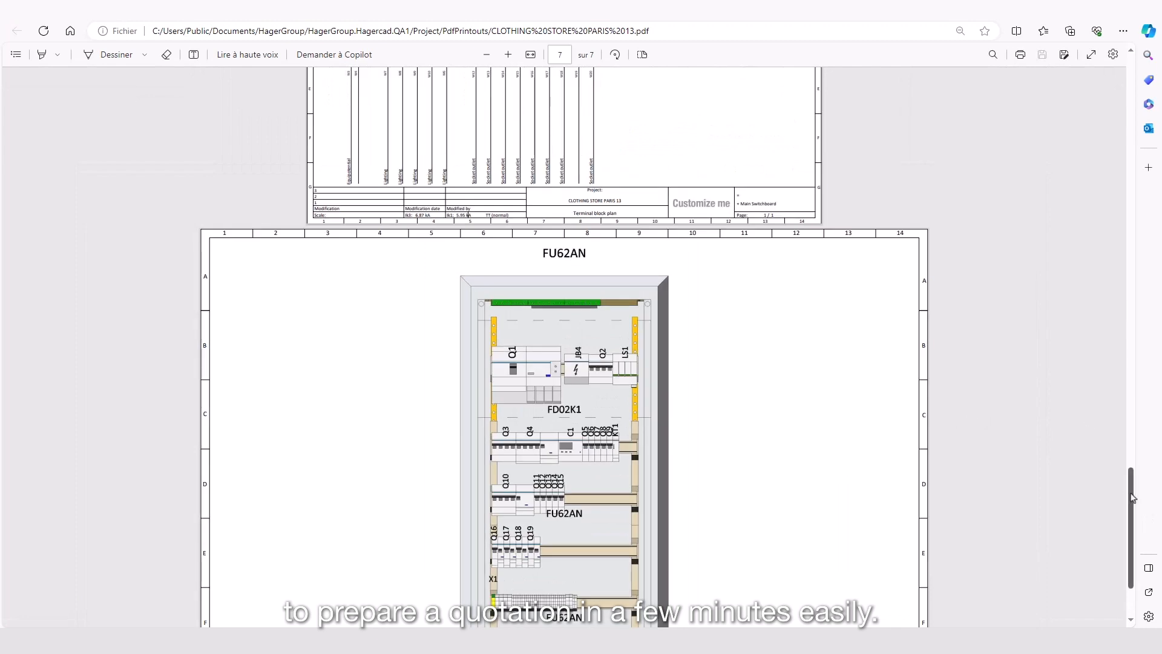
drag(1133, 497, 1133, 515)
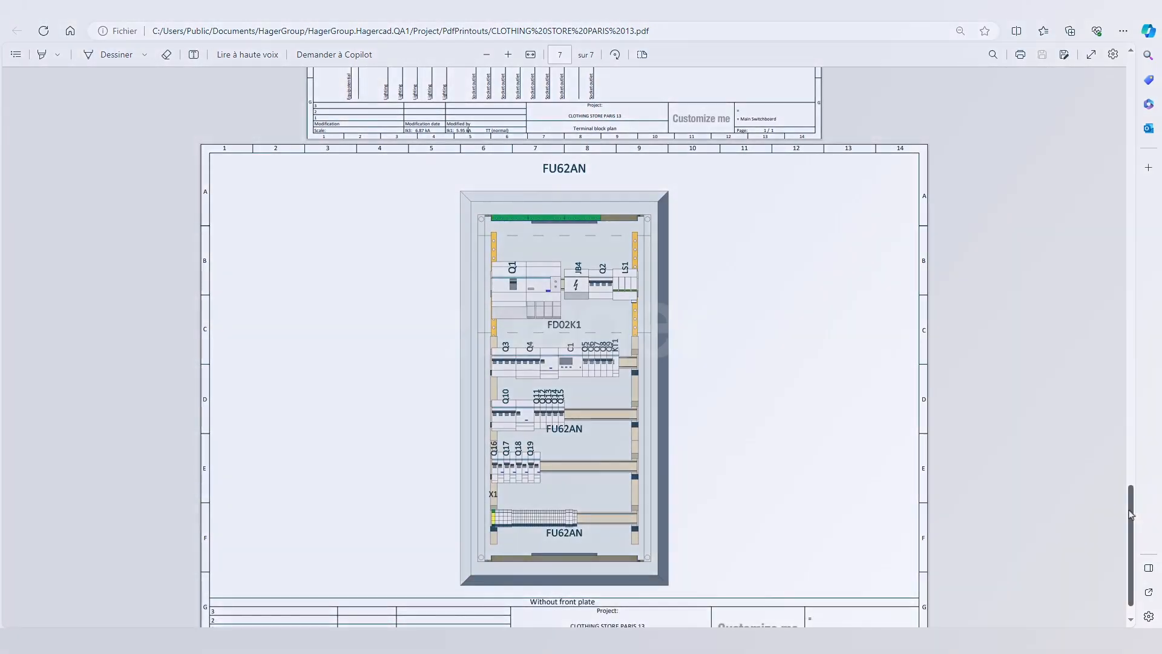